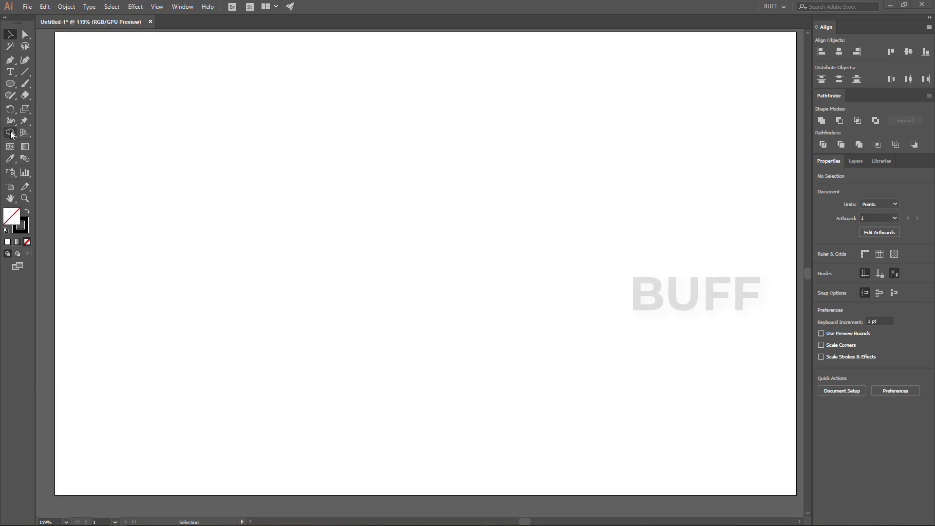
Step: Reveal the flyout with Shape Builder, Live Paint Bucket and Live Paint Selection tools
drag(12, 135, 86, 135)
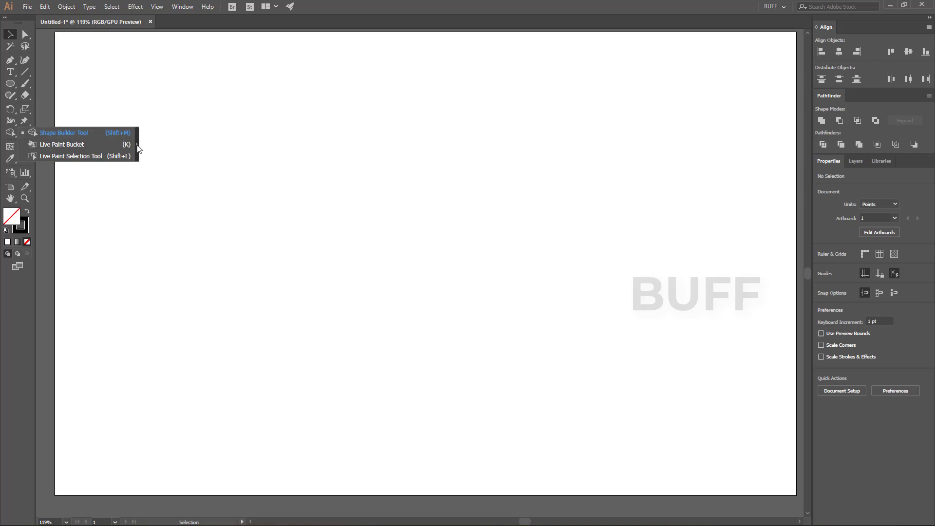
Step: Tear the Shape Builder flyout off into a floating panel and draw a test circle
drag(138, 149, 691, 86)
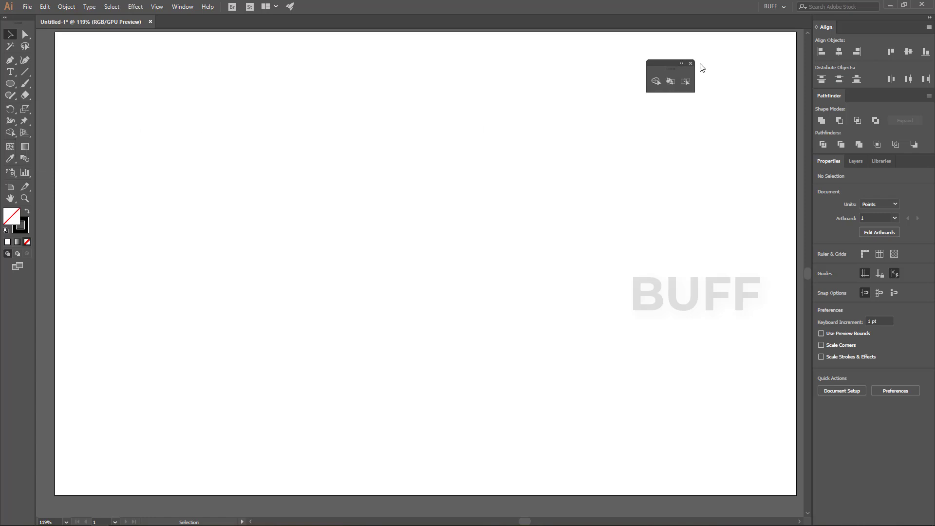
click(694, 78)
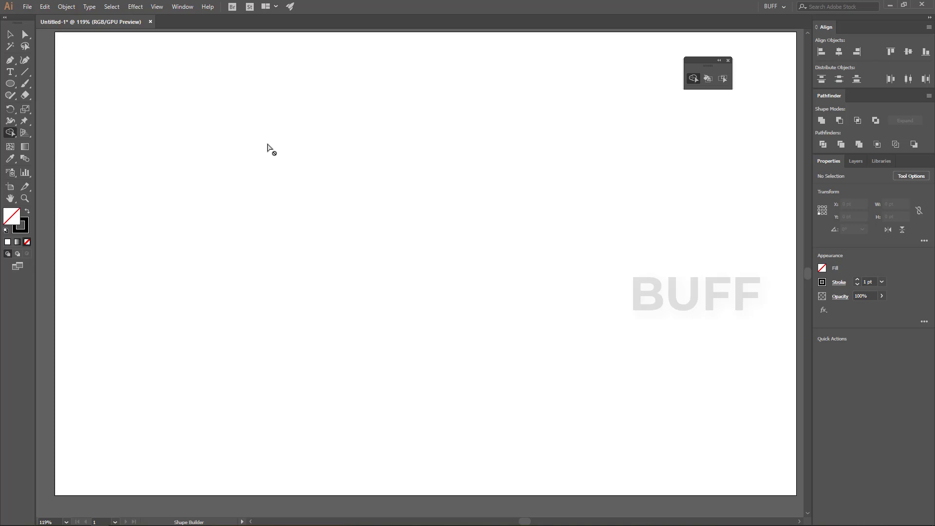
click(13, 87)
drag(287, 130, 433, 268)
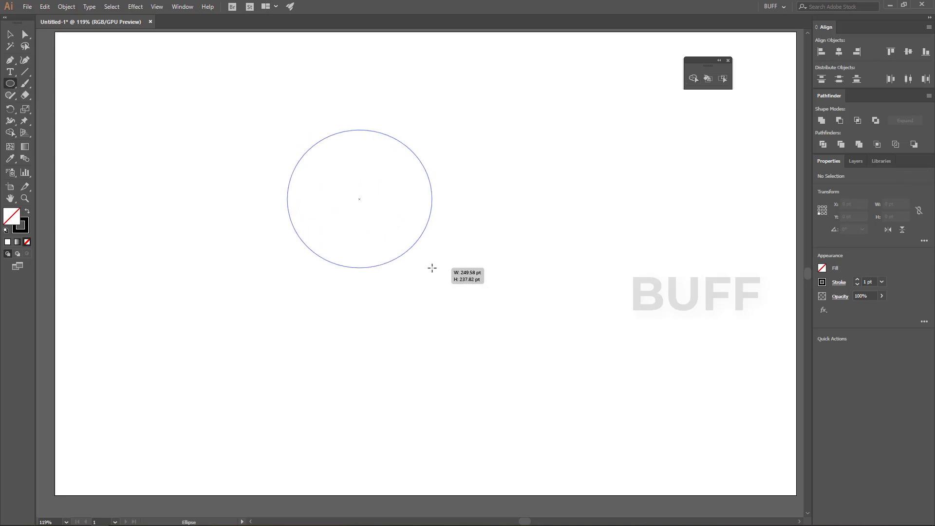
Step: Click the test circle with Shape Builder, then select and delete it
click(693, 79)
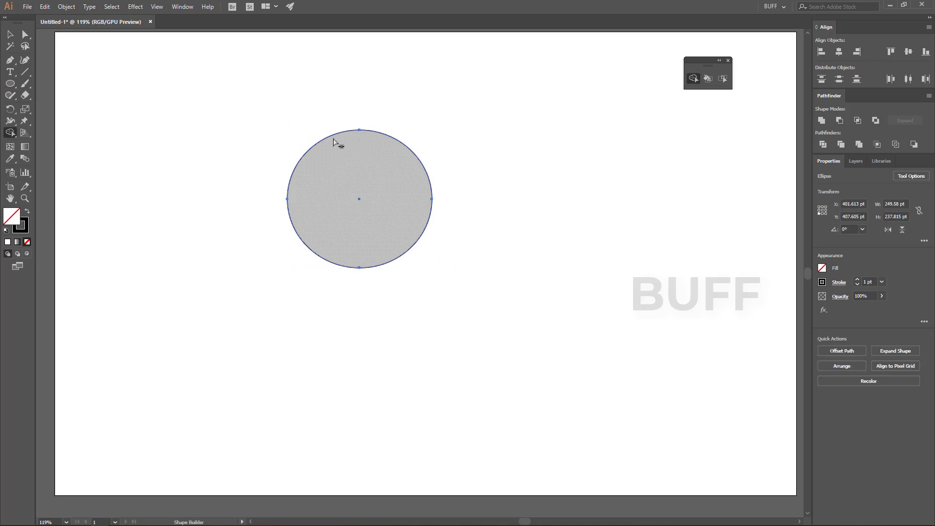
click(346, 247)
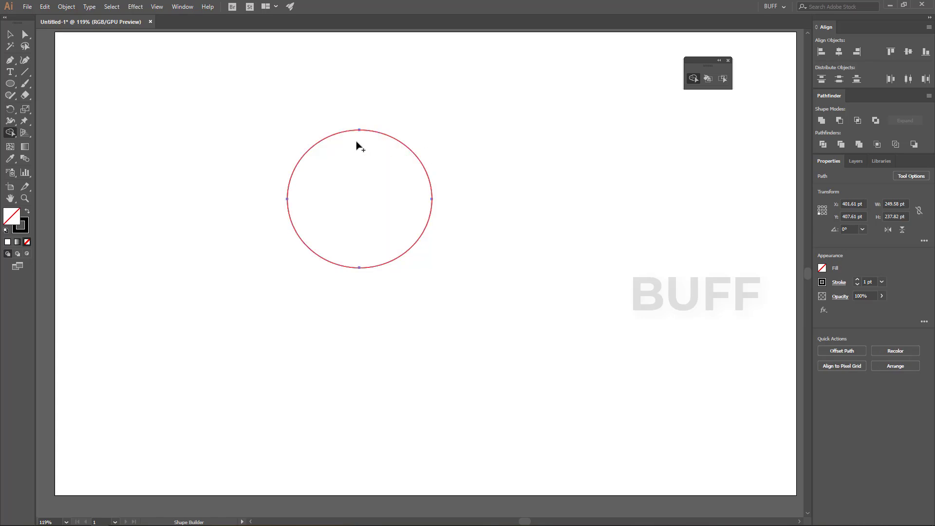
click(9, 34)
key(Delete)
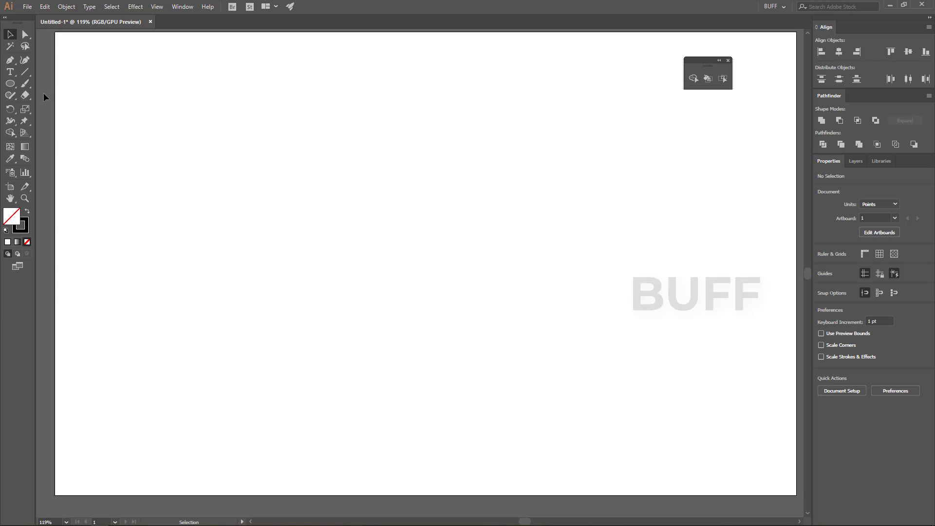
Step: Draw a circle on the left of the artboard and Alt-drag a copy to the right
drag(10, 83, 56, 105)
drag(245, 152, 337, 243)
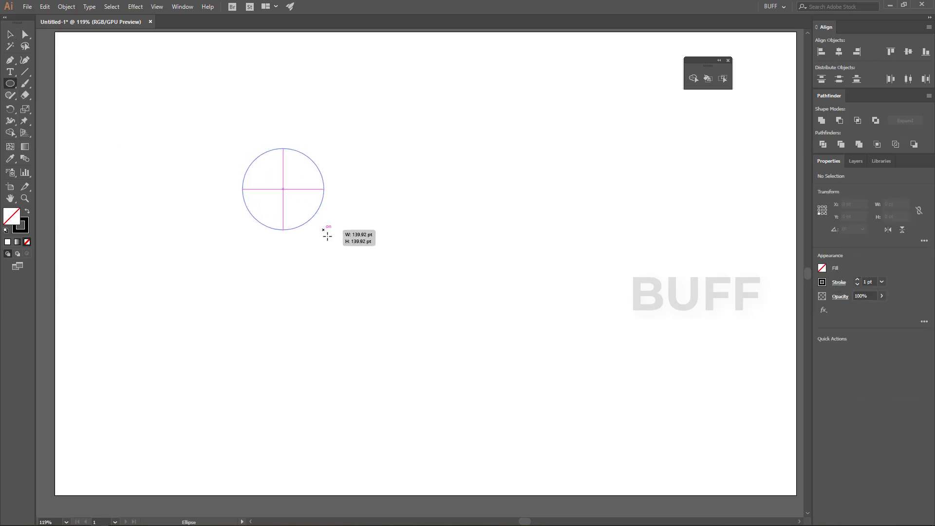
key(v)
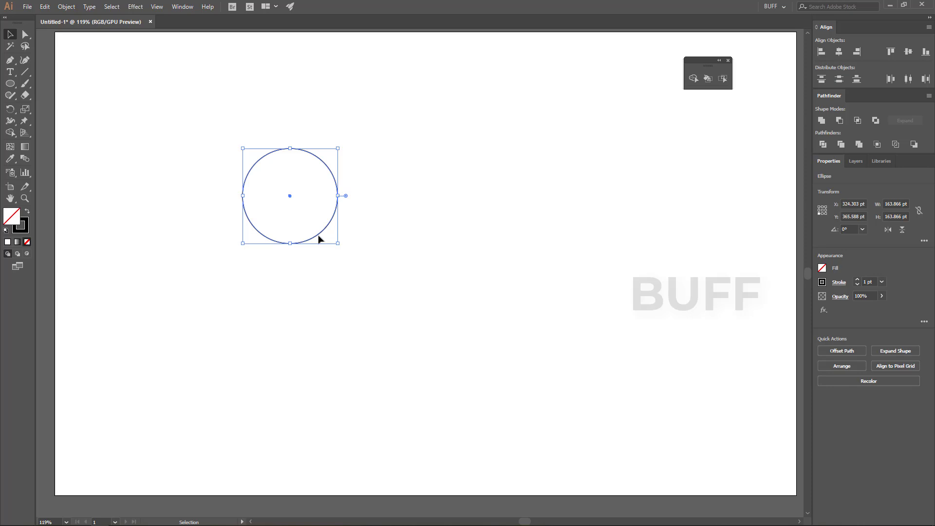
mouse_move(321, 236)
mouse_down()
mouse_move(366, 220)
mouse_move(376, 241)
mouse_move(461, 237)
mouse_up()
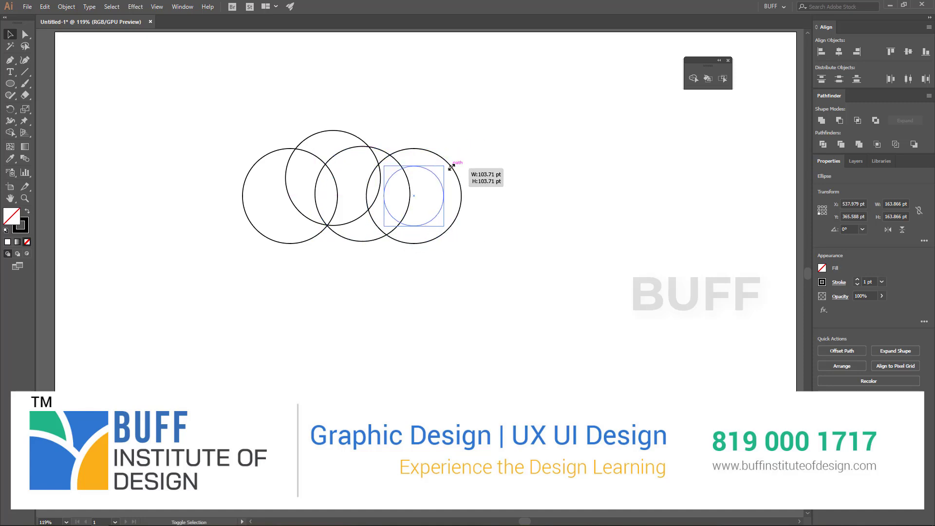
Step: Resize the copied circles and add a small copy at far left, making five overlapping circles
mouse_move(463, 148)
mouse_down()
mouse_move(445, 166)
mouse_move(393, 164)
mouse_up()
click(383, 150)
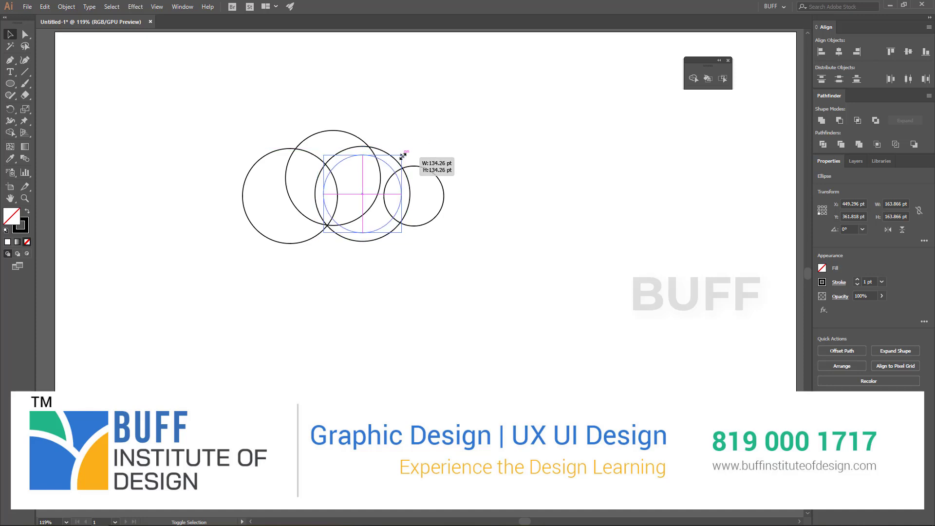
click(373, 148)
click(411, 236)
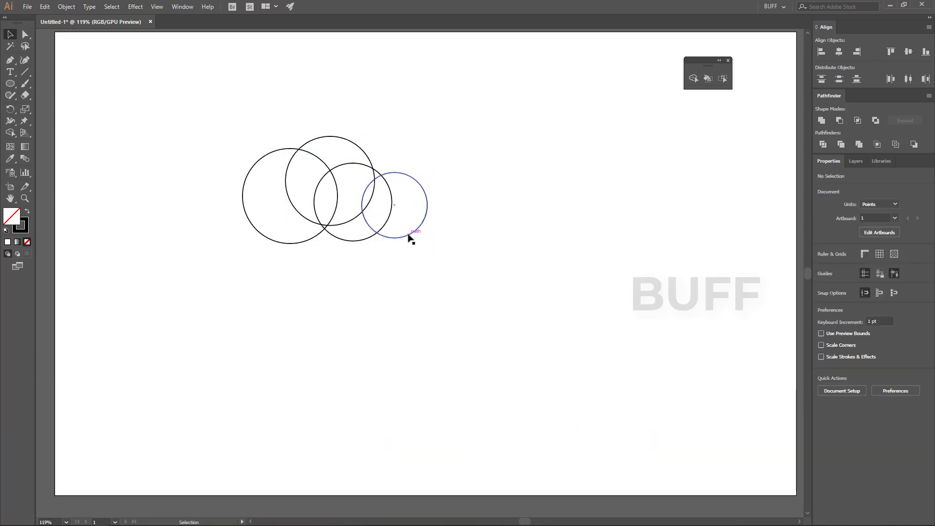
drag(411, 236, 259, 240)
key(ctrl+a)
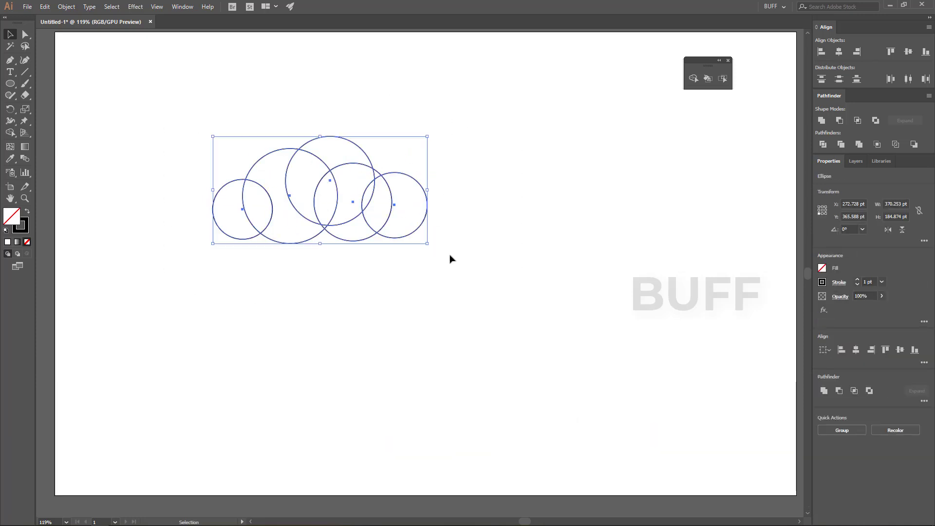
click(192, 225)
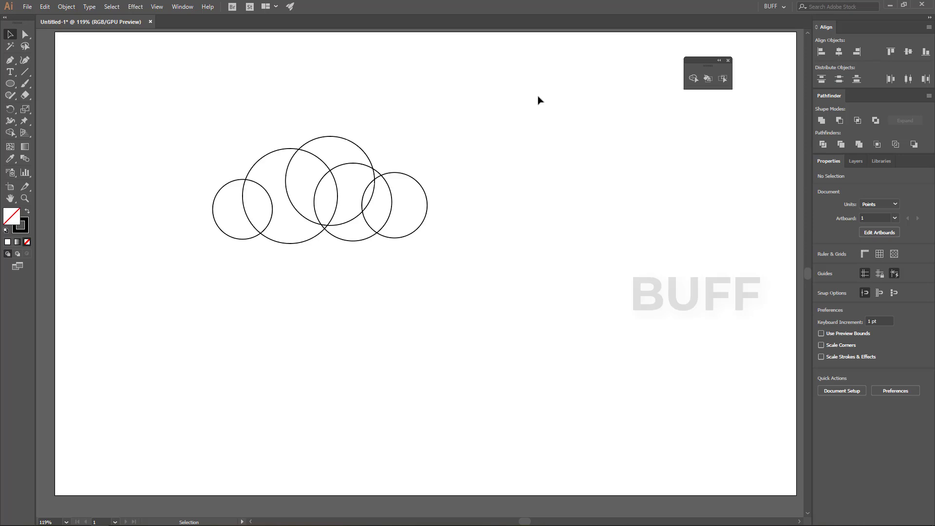
Step: Select all five circles and try Shape Builder on the rightmost circle, undoing both attempts
drag(538, 96, 170, 305)
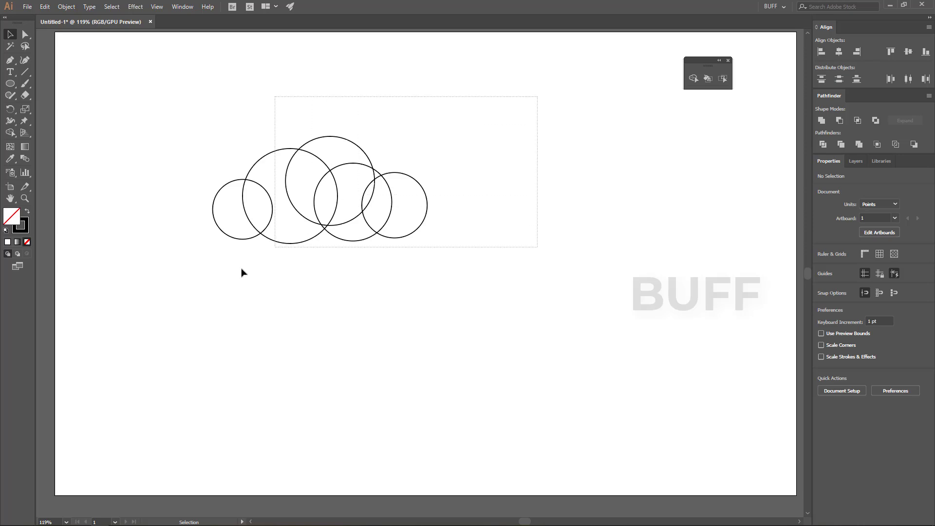
click(694, 83)
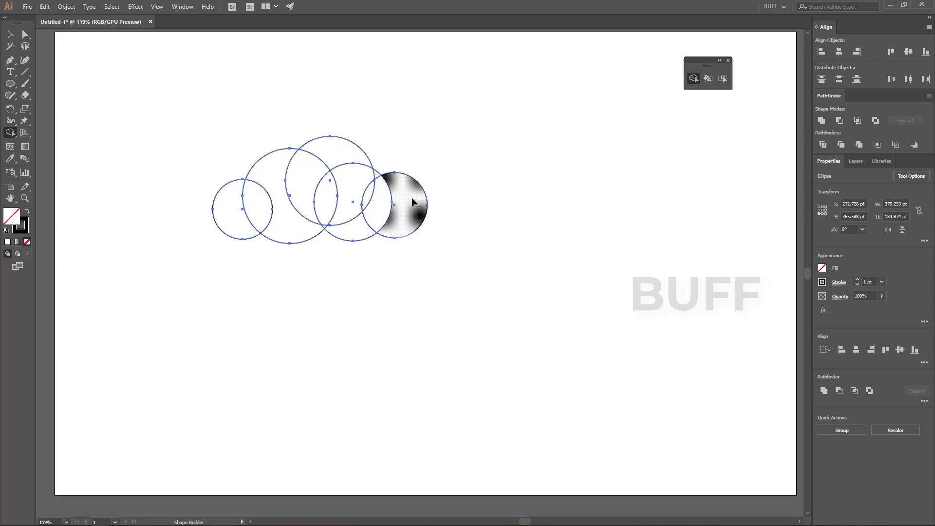
click(415, 201)
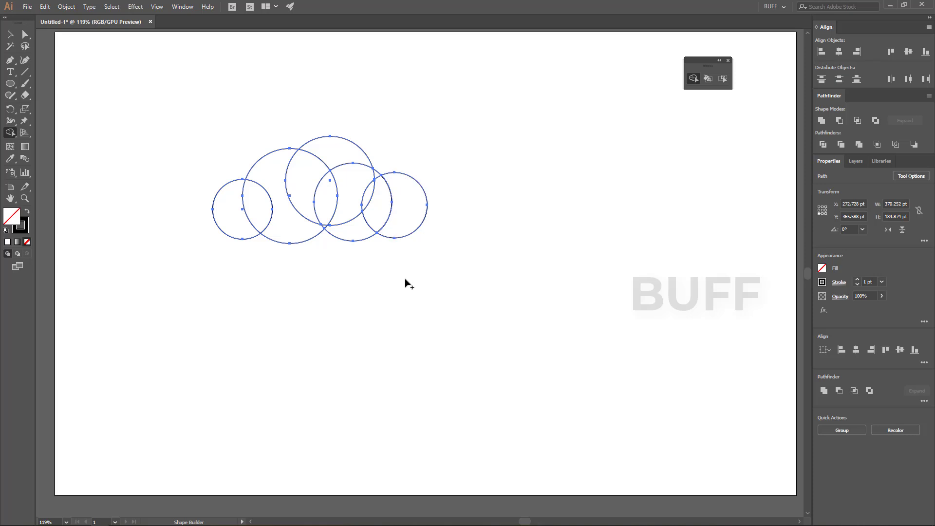
key(ctrl+z)
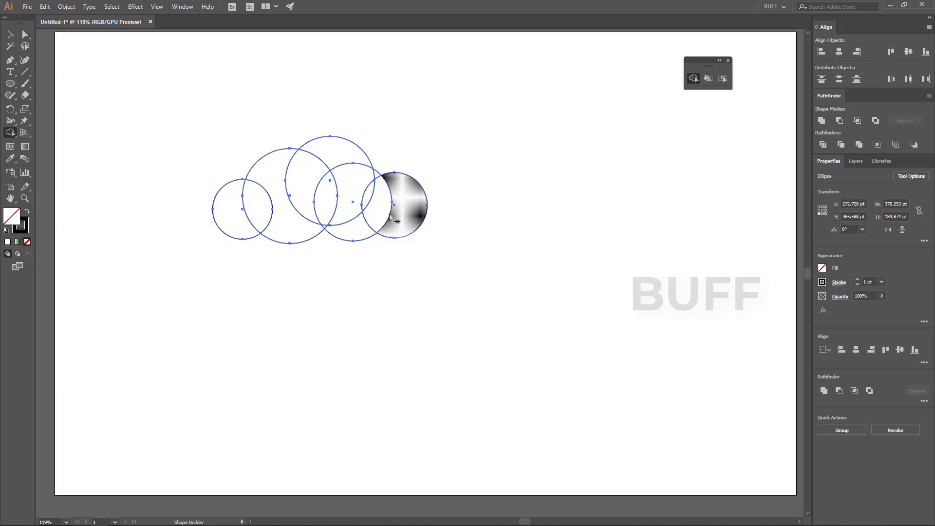
click(403, 219)
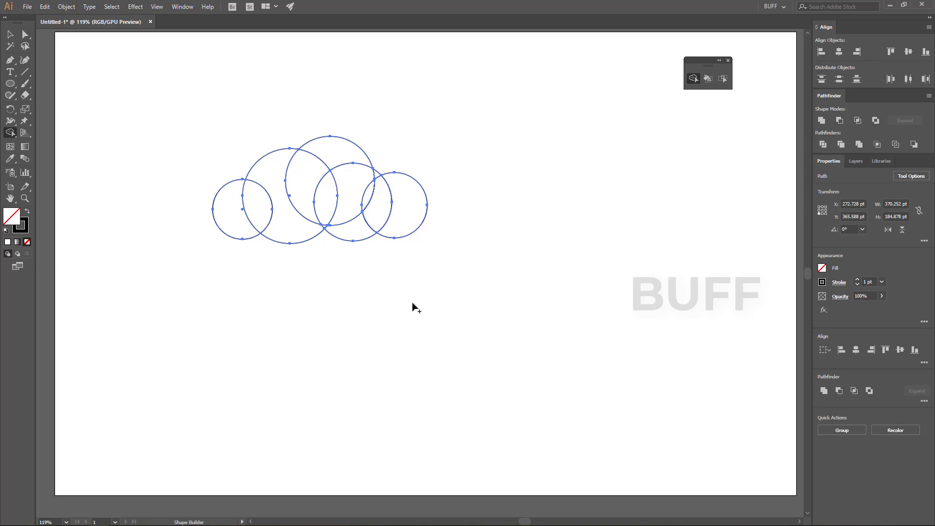
key(ctrl+z)
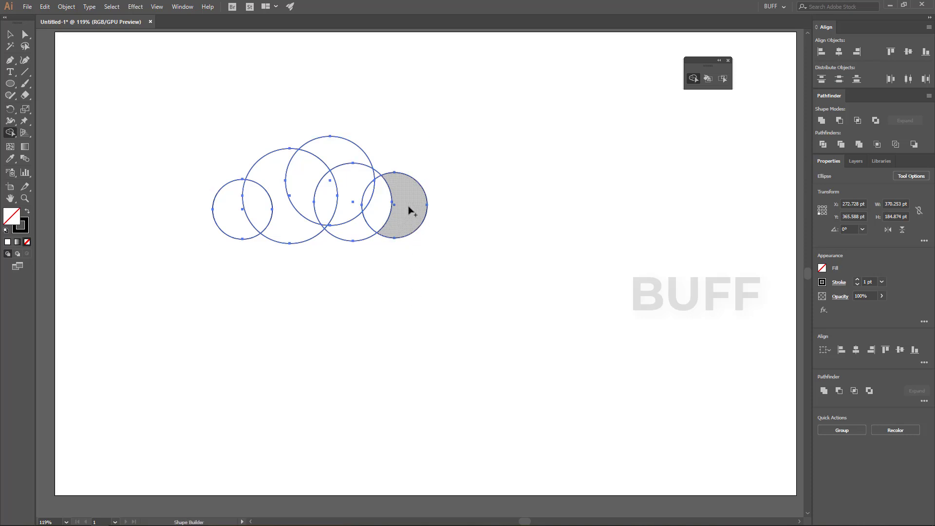
Step: Drag Shape Builder across all the circle regions to unite them into one cloud
drag(409, 210, 387, 216)
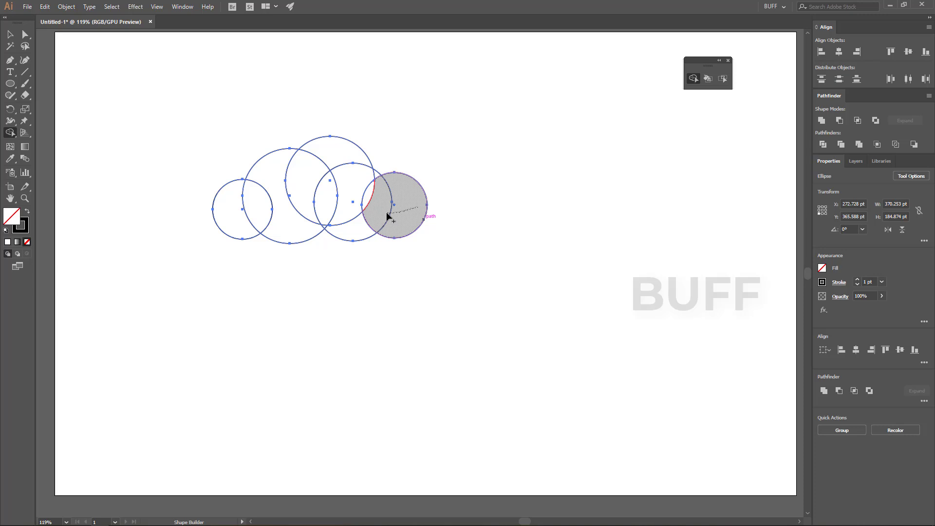
mouse_move(387, 216)
mouse_down()
mouse_move(423, 203)
mouse_move(375, 214)
mouse_up()
mouse_move(370, 210)
mouse_down()
mouse_move(356, 200)
mouse_move(359, 176)
mouse_move(346, 152)
mouse_move(312, 181)
mouse_move(328, 192)
mouse_move(368, 181)
mouse_move(384, 188)
mouse_move(373, 224)
mouse_move(310, 228)
mouse_move(271, 211)
mouse_move(233, 218)
mouse_up()
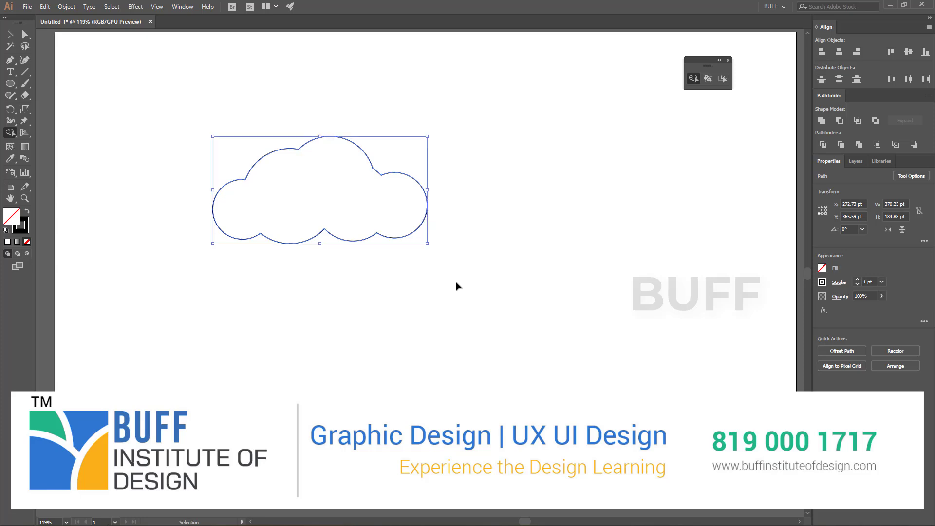
key(ctrl+z)
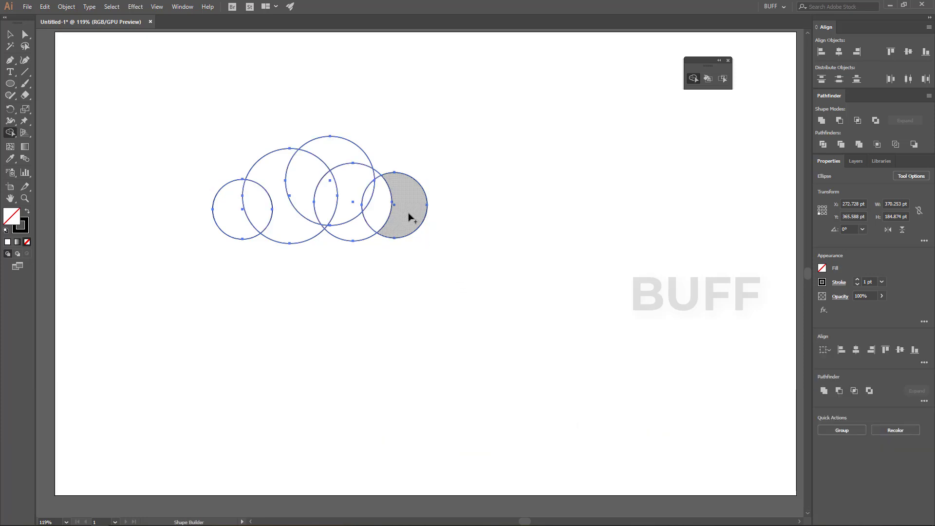
mouse_move(388, 203)
mouse_down()
mouse_move(346, 188)
mouse_move(240, 203)
mouse_up()
key(ctrl+z)
mouse_move(420, 224)
mouse_down()
mouse_move(331, 190)
mouse_move(278, 190)
mouse_move(239, 207)
mouse_up()
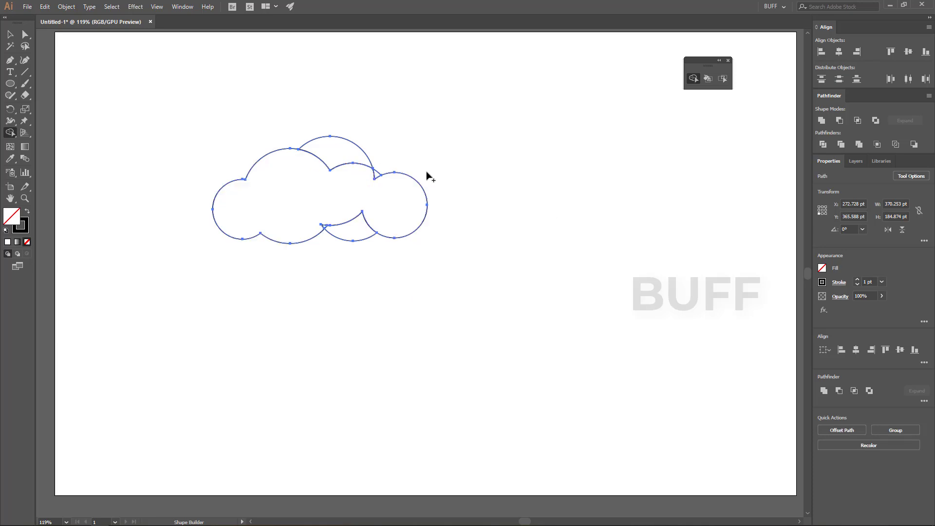
key(ctrl+z)
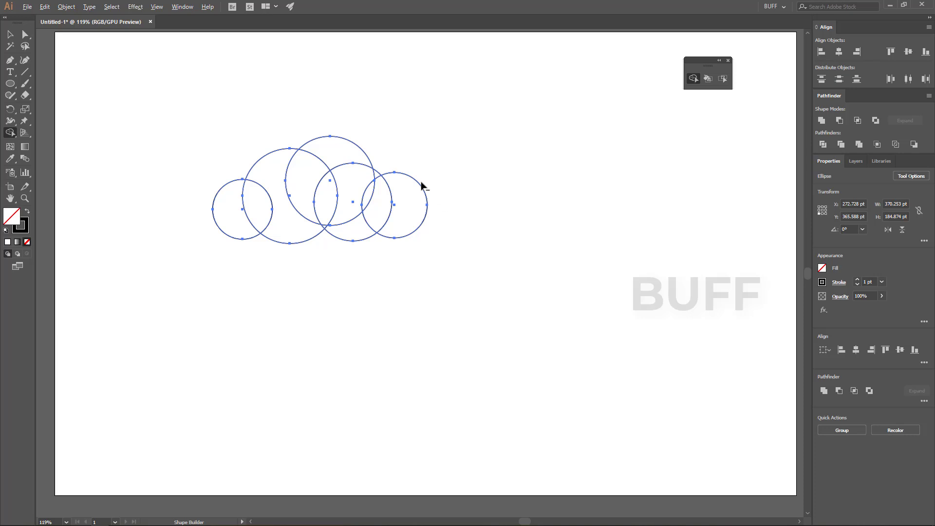
Step: Try removing parts of the rightmost circle with Shape Builder, undoing each attempt
drag(414, 189, 412, 257)
key(ctrl+z)
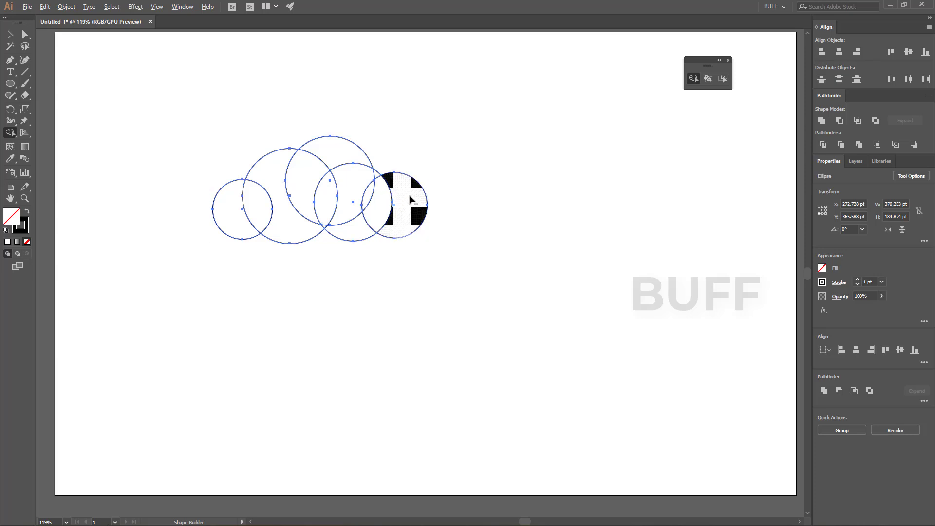
alt+click(395, 203)
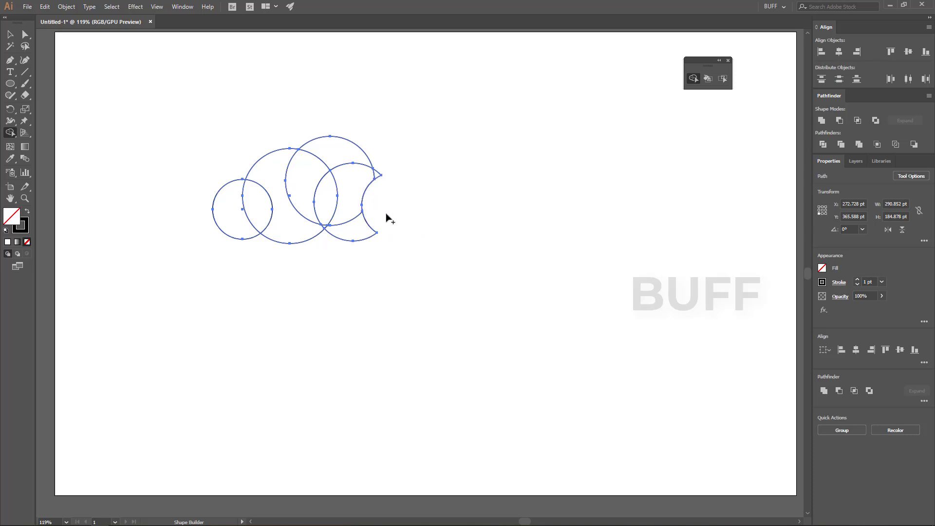
key(ctrl+z)
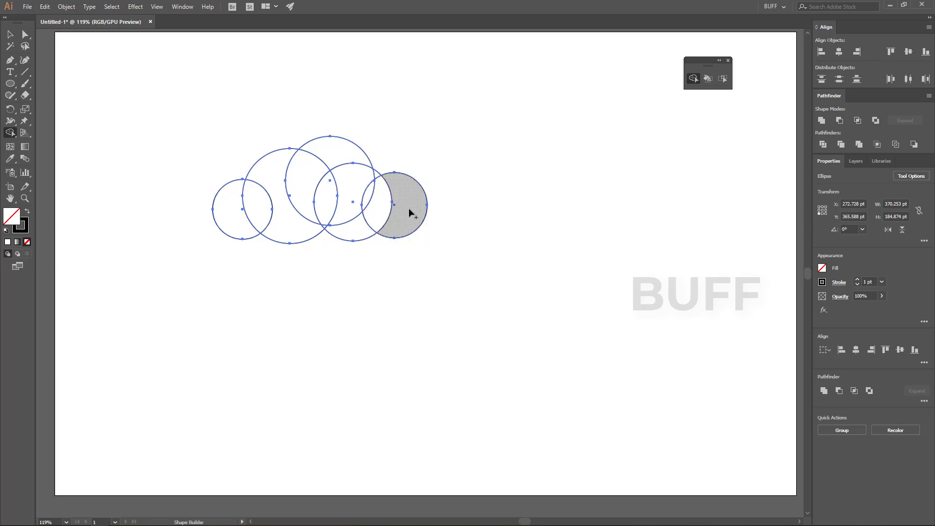
drag(407, 210, 361, 210)
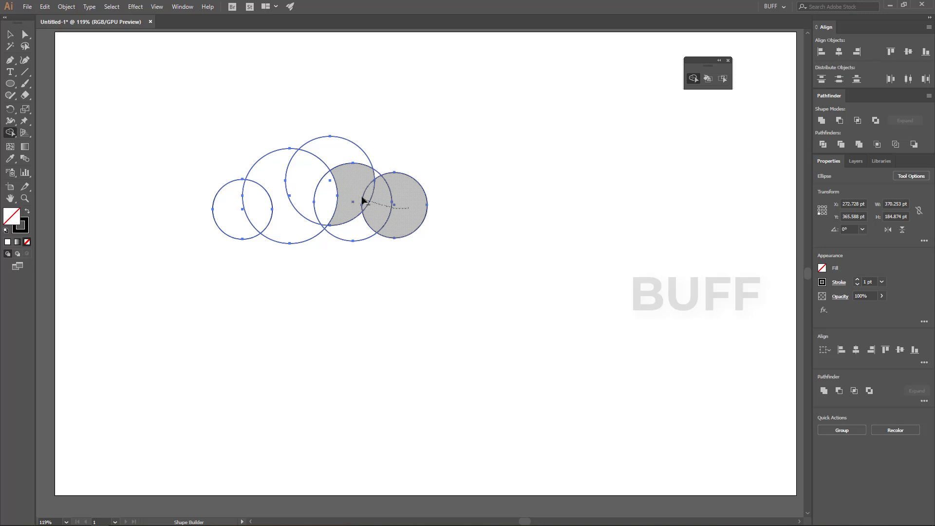
key(ctrl+z)
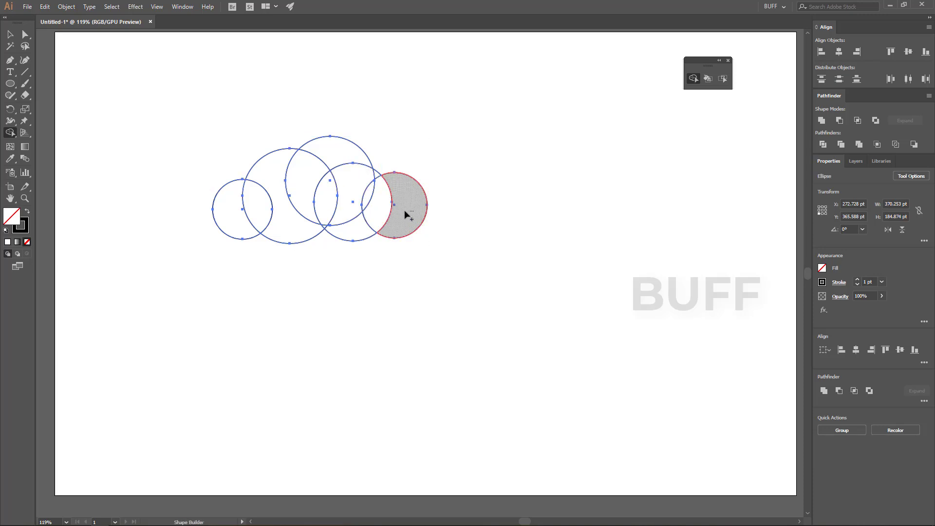
Step: Merge all the circles into one cloud outline and move it further right
mouse_move(404, 214)
mouse_down()
mouse_move(359, 176)
mouse_move(227, 215)
mouse_up()
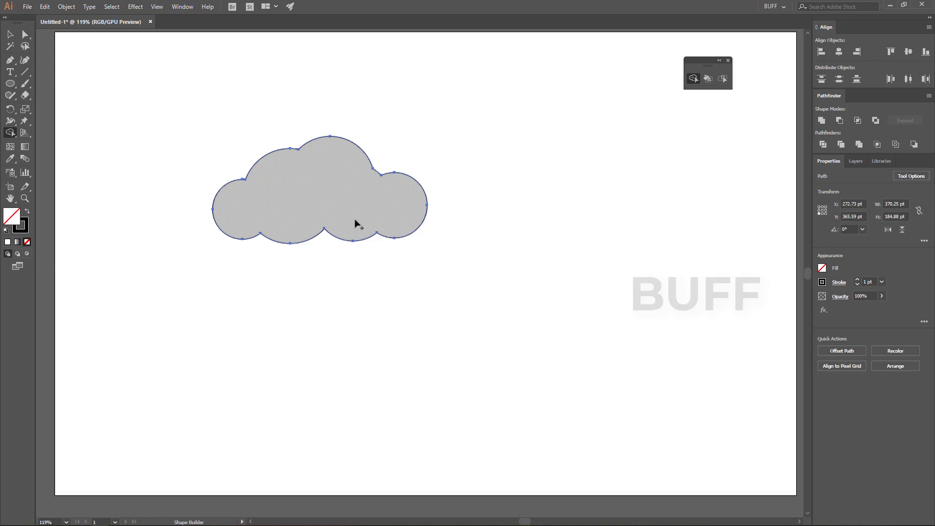
drag(356, 223, 243, 189)
click(10, 34)
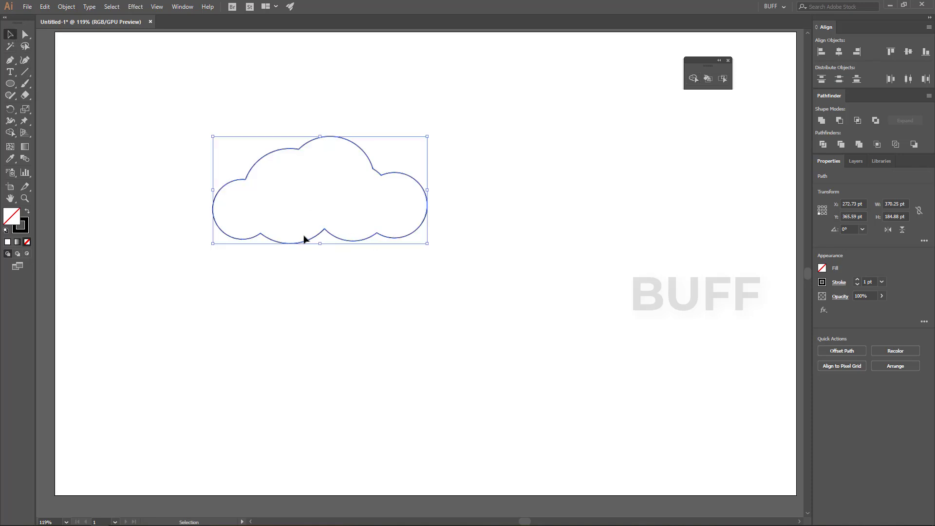
drag(359, 233, 583, 216)
click(323, 276)
Step: Draw a tall narrow ellipse, about 62 × 335 pt, left of the cloud
click(12, 88)
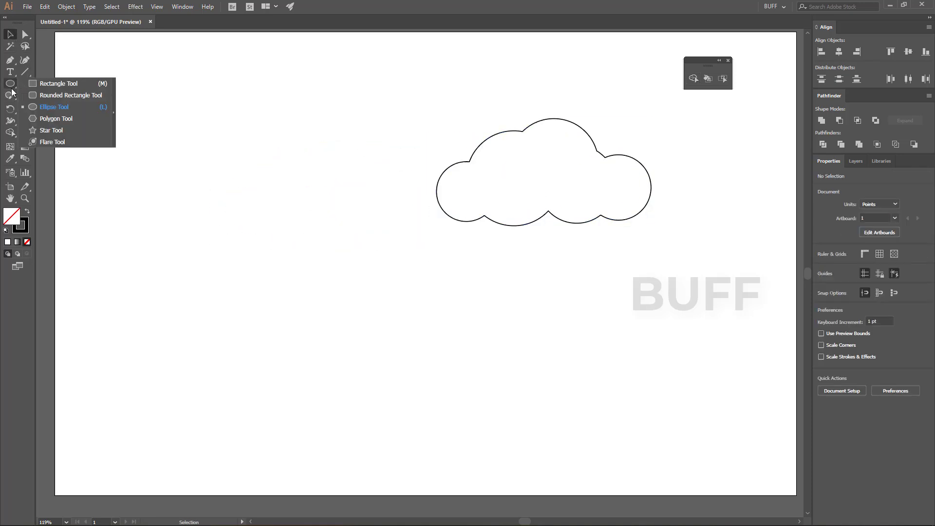
click(45, 106)
mouse_move(253, 127)
mouse_down()
mouse_move(294, 334)
mouse_move(289, 321)
mouse_up()
Step: Apply a Transform effect with 45° angle and 3 copies to the ellipse, then select the flower
key(v)
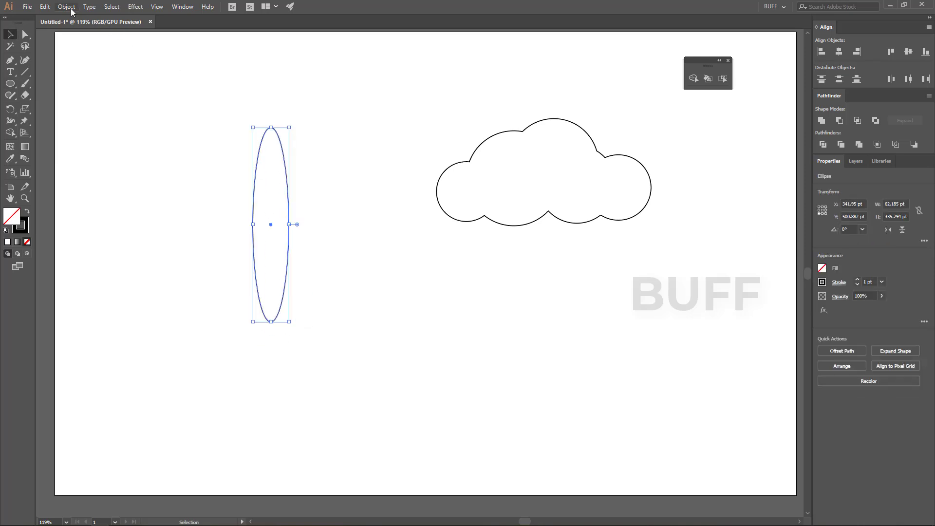
click(136, 6)
mouse_move(166, 86)
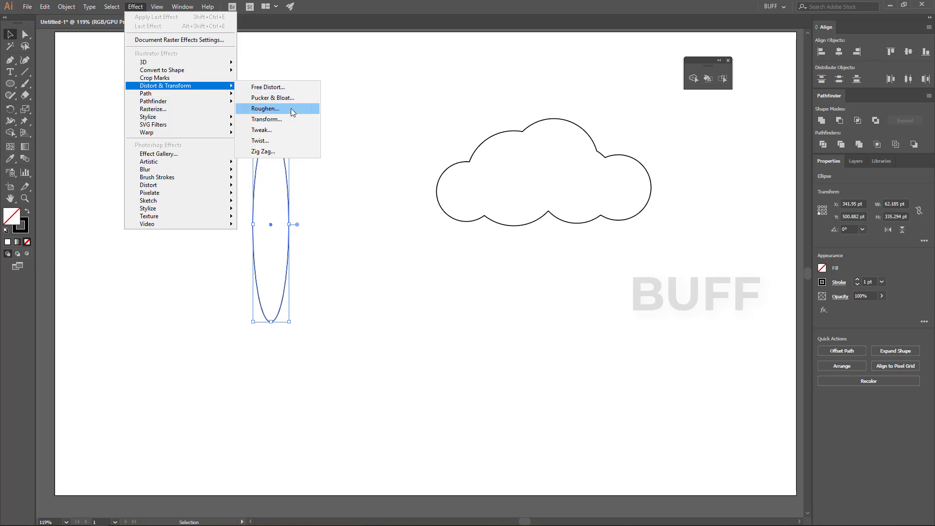
click(298, 119)
click(583, 291)
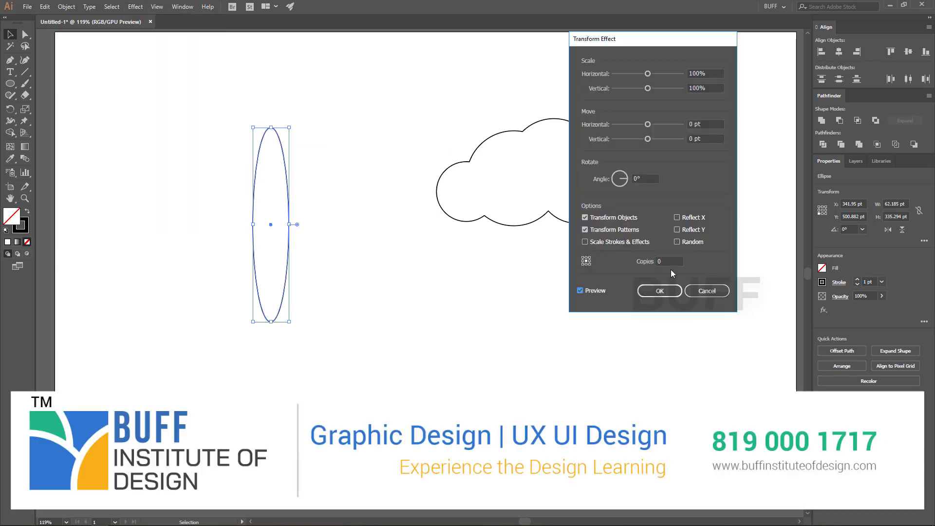
double_click(646, 179)
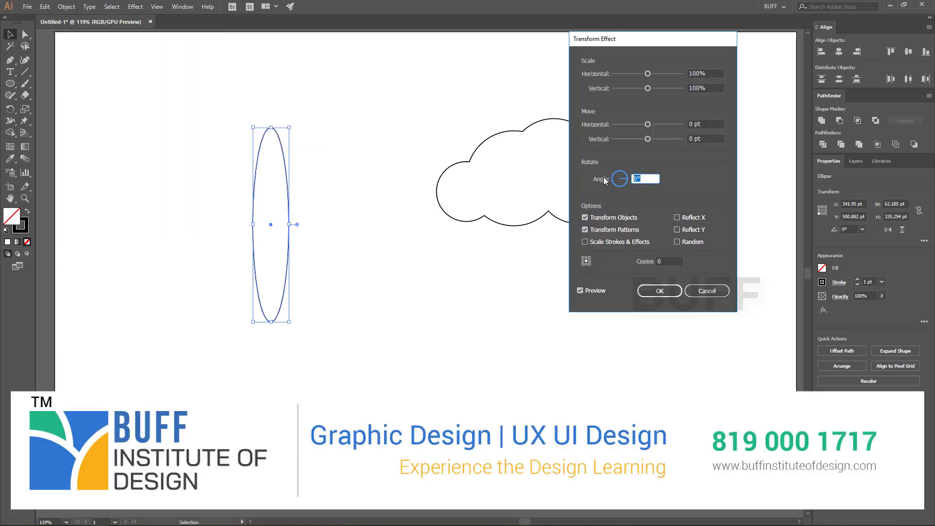
text(45)
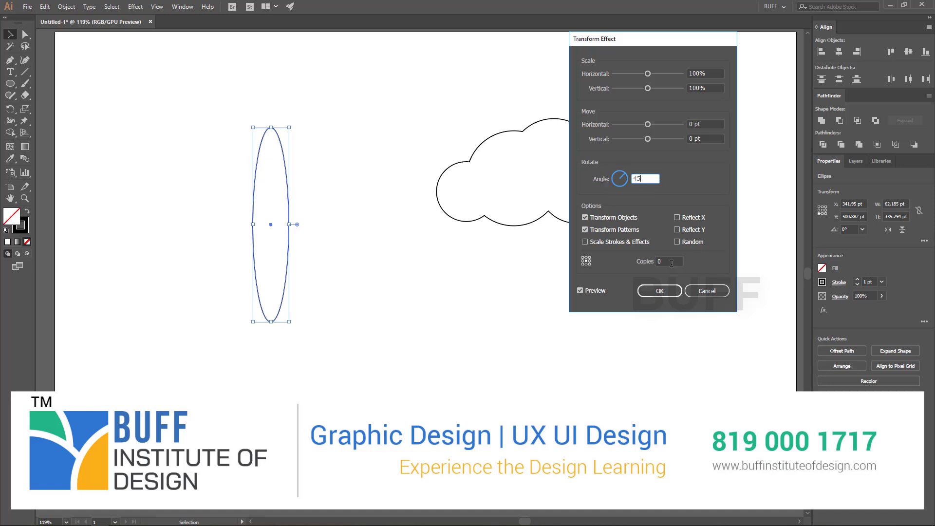
click(672, 264)
text(20)
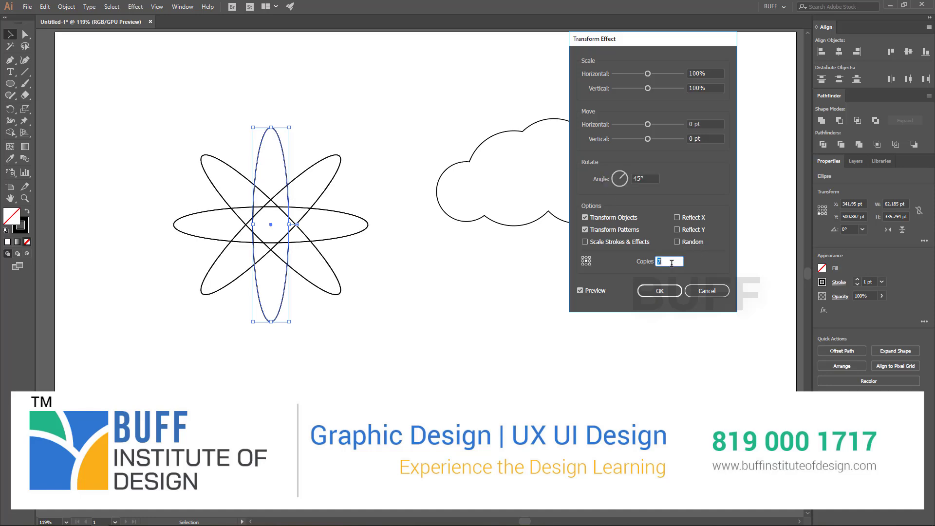
text(1)
key(Up)
text(3)
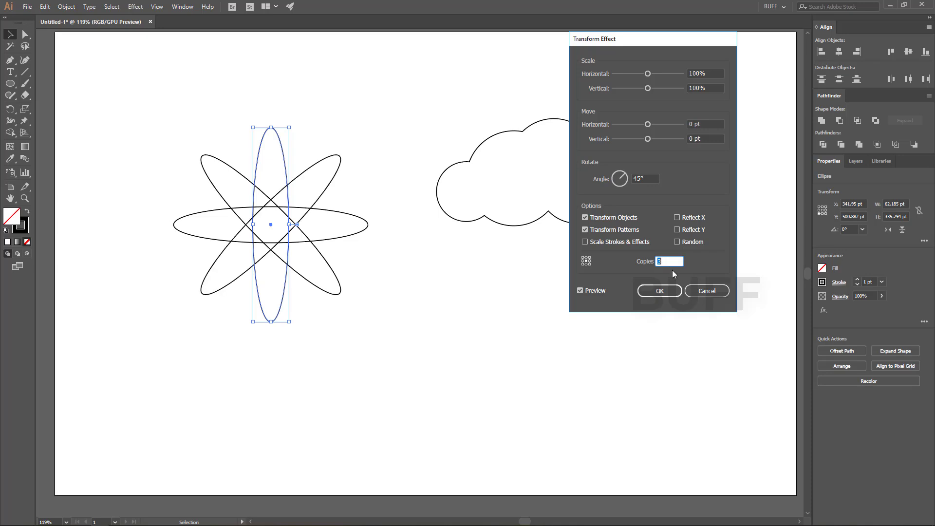
click(668, 291)
drag(379, 118, 152, 377)
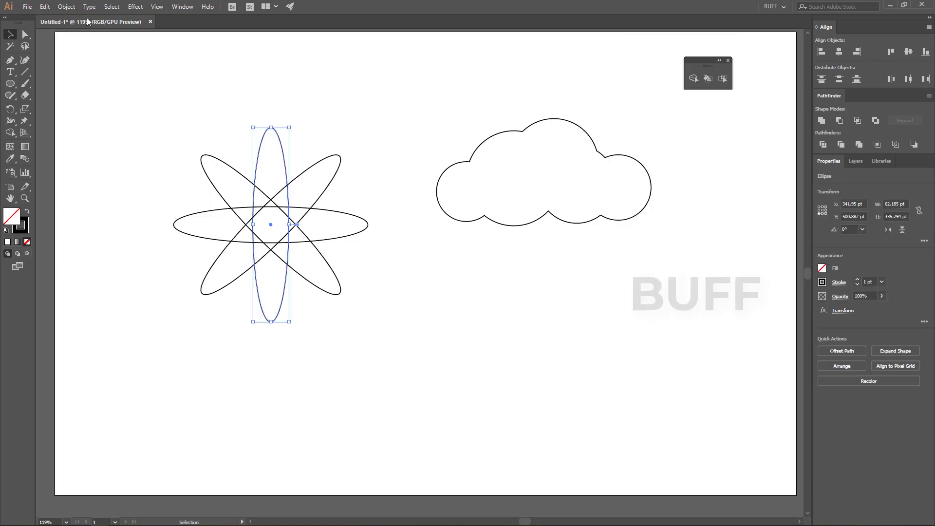
Step: Expand the flower's Transform effect into real paths with Object > Expand Appearance
click(67, 6)
click(115, 122)
click(380, 205)
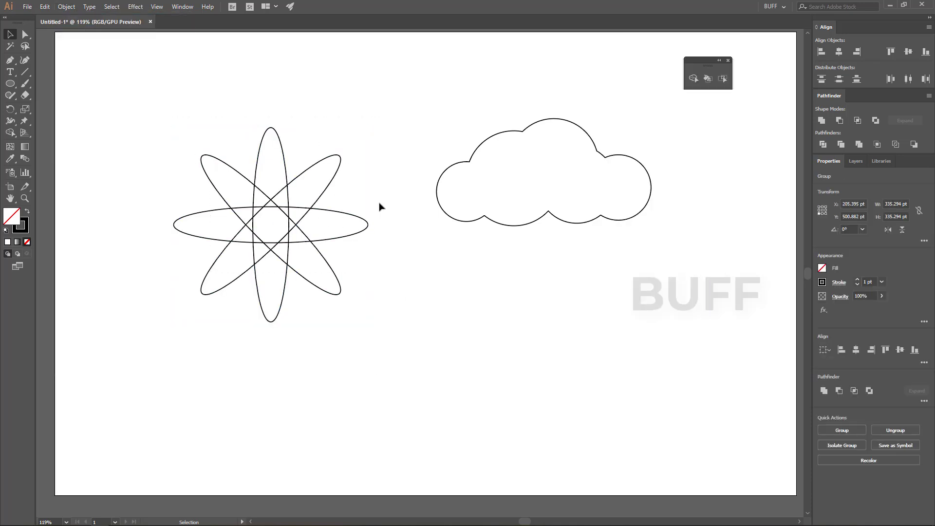
click(312, 181)
click(397, 284)
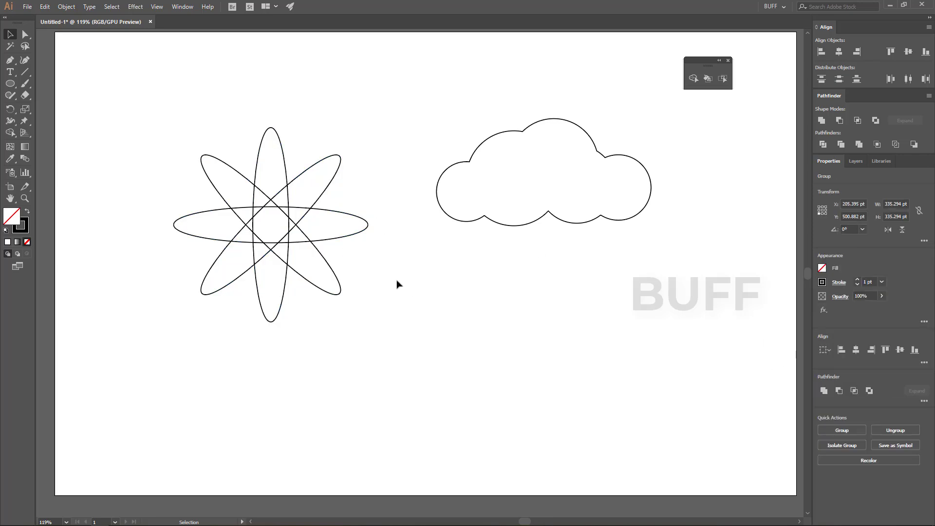
click(317, 209)
click(323, 181)
Step: Ungroup the expanded flower and marquee-select its four ellipses
right_click(320, 166)
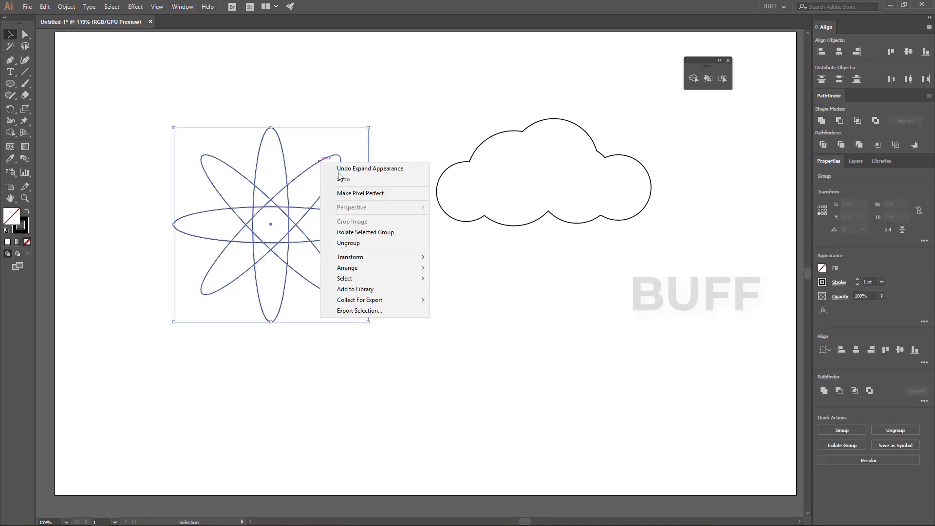
click(360, 242)
drag(385, 126, 211, 353)
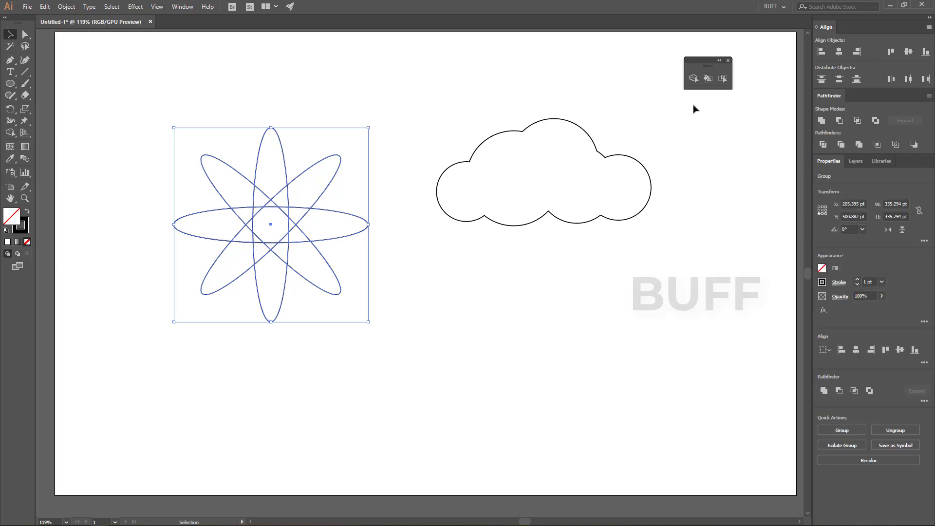
Step: Merge the flower's central region with the top petal and right wedge using Shape Builder
click(694, 77)
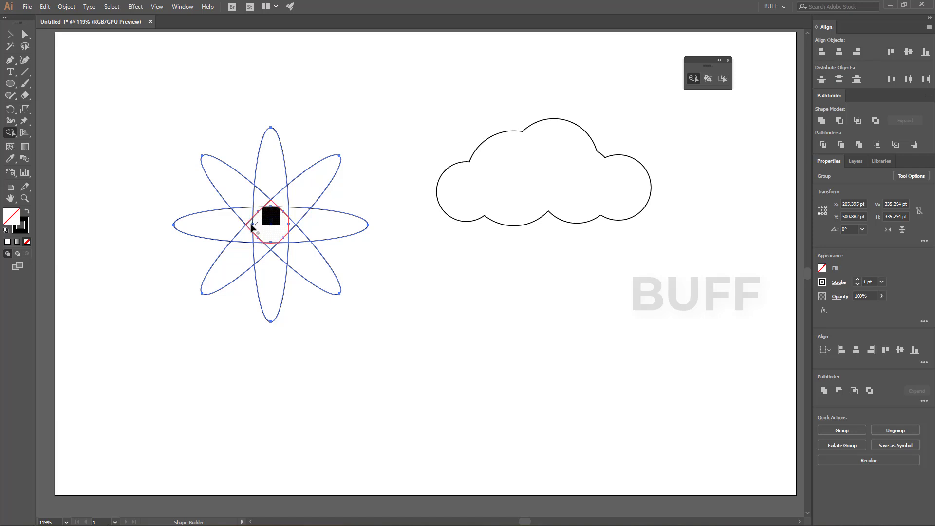
mouse_move(257, 238)
mouse_down()
mouse_move(286, 224)
mouse_move(273, 219)
mouse_up()
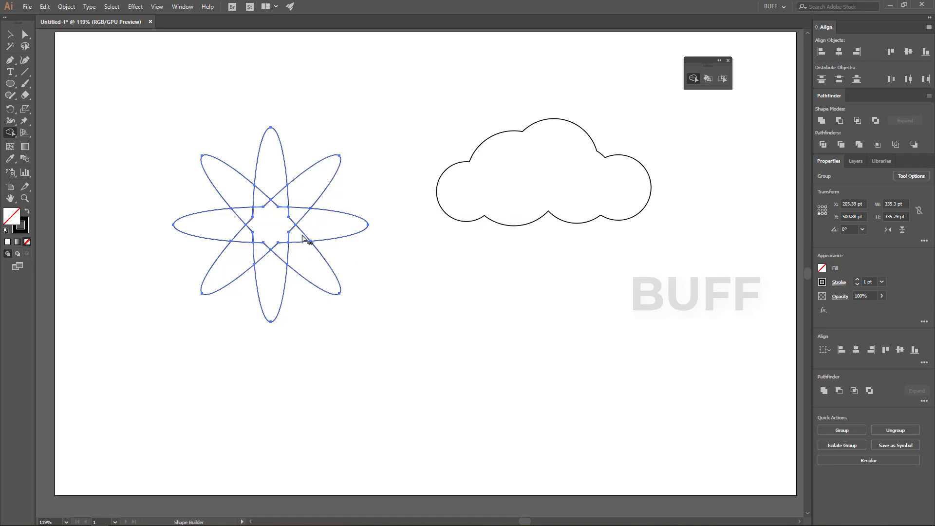
scroll(459, 234, up, 1)
scroll(490, 253, left, 1)
scroll(362, 215, up, 1)
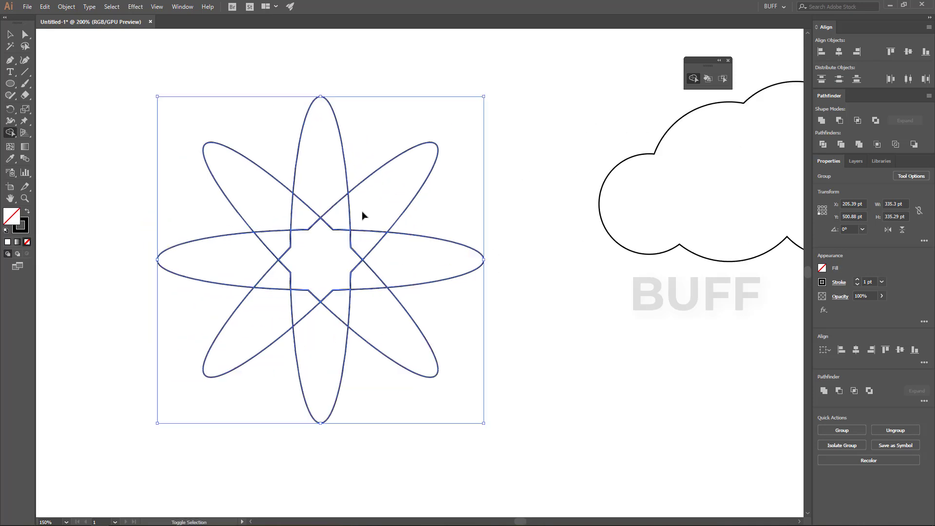
drag(320, 181, 302, 213)
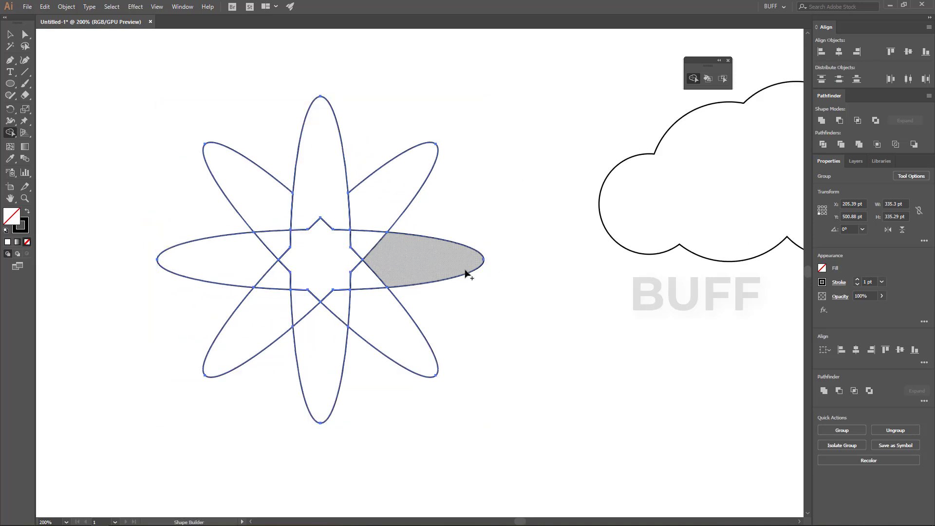
mouse_move(411, 255)
mouse_down()
mouse_move(367, 268)
mouse_move(409, 246)
mouse_up()
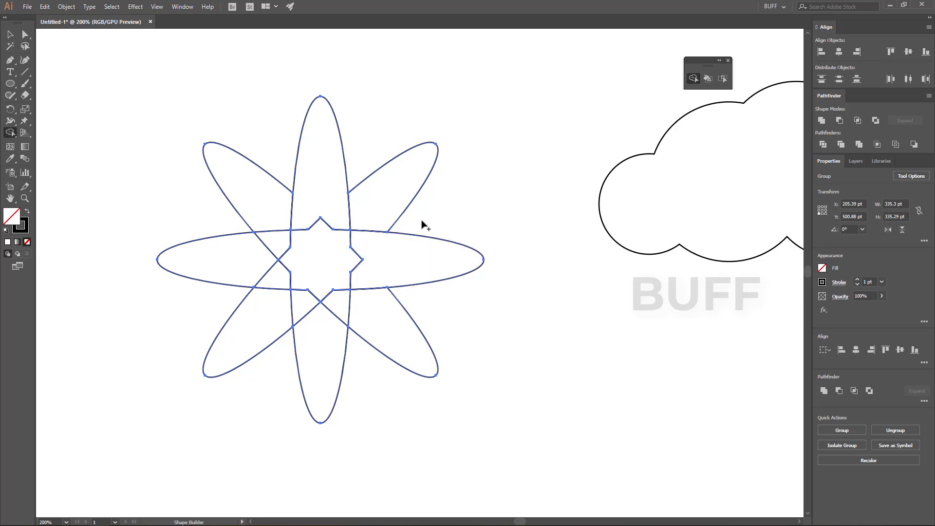
Step: Delete the four diagonal petals and the lower vertical petal with Shape Builder
alt+click(385, 184)
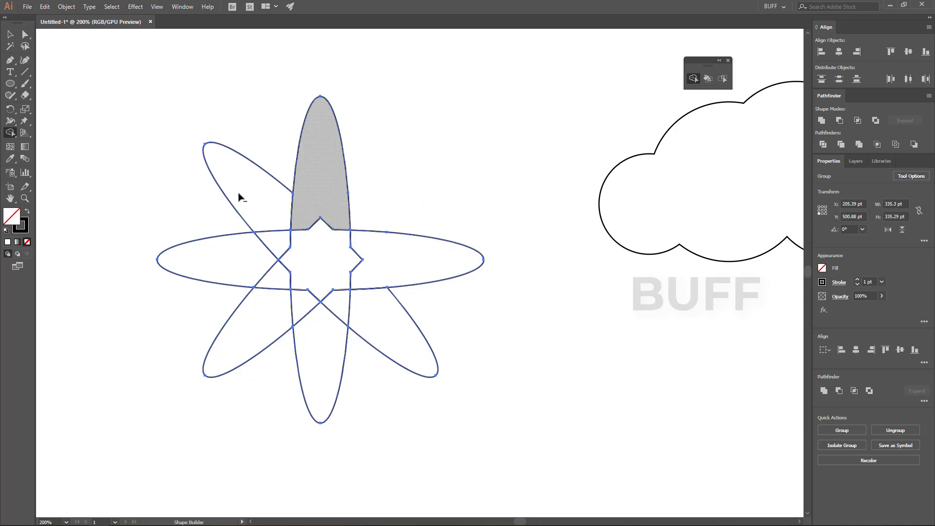
alt+click(240, 198)
alt+click(236, 298)
alt+click(341, 354)
alt+click(390, 350)
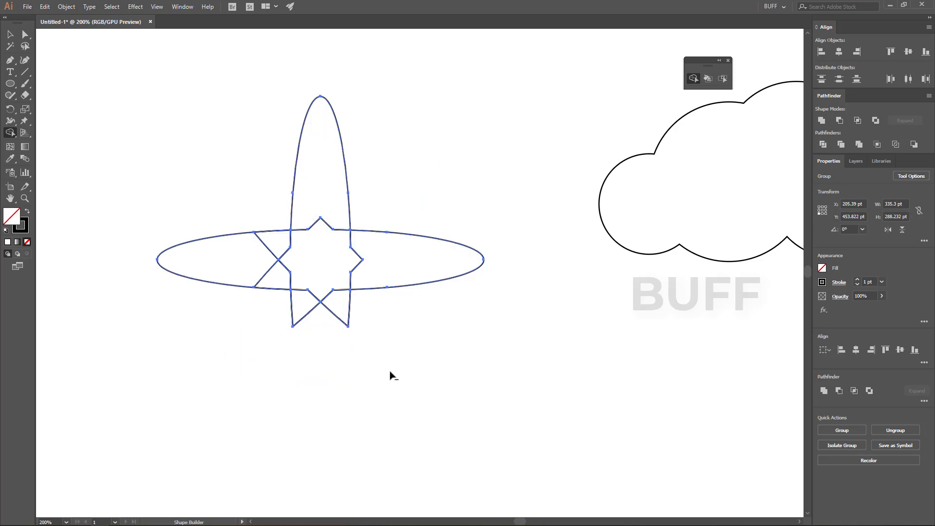
scroll(389, 388, down, 4)
Step: Marquee-select the trimmed flower and the cloud, delete both, and zoom to 100%
ctrl+click(454, 370)
key(ctrl+equal)
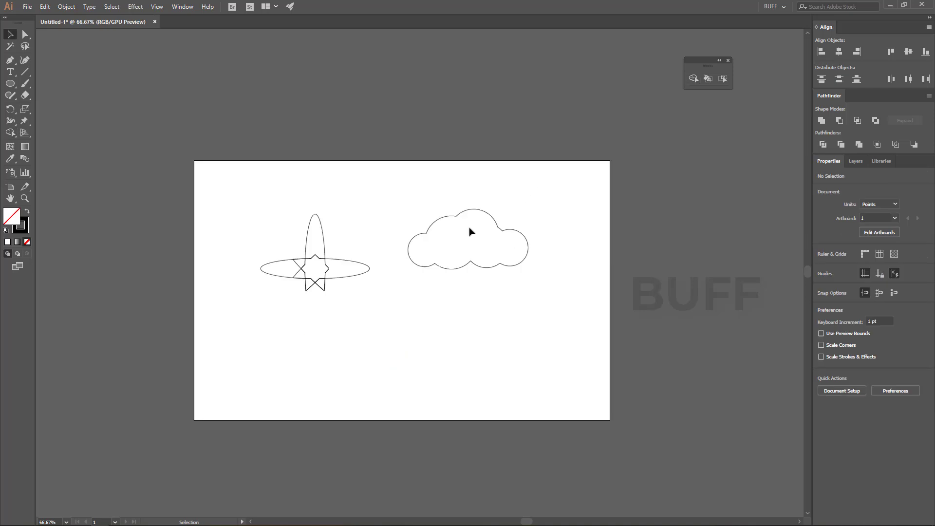
drag(536, 180, 174, 353)
key(Delete)
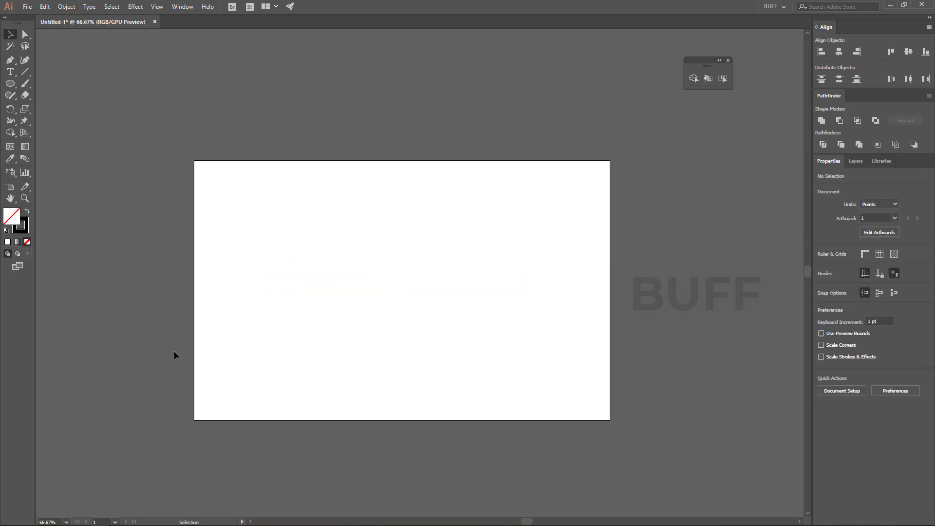
ctrl+click(345, 273)
Step: Draw concentric circles, shift two of them right to overlap, and select all four
drag(276, 304, 250, 254)
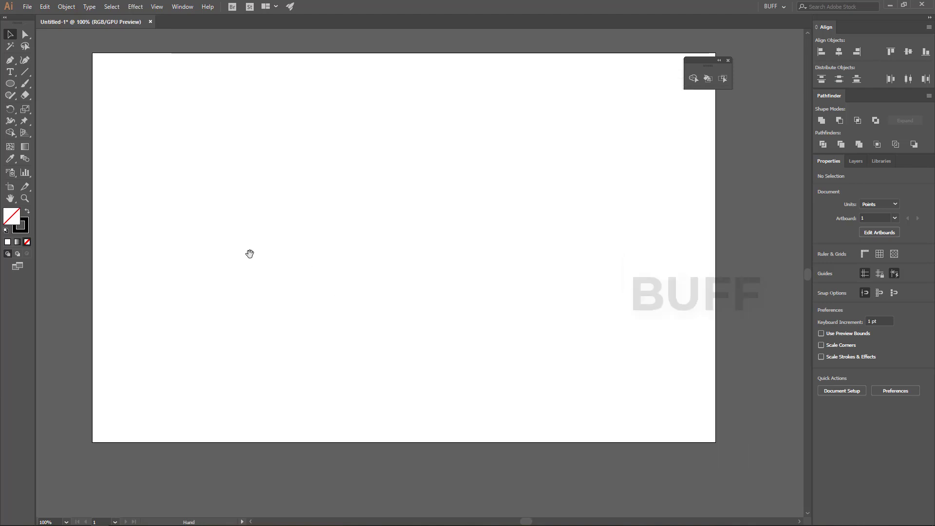
drag(11, 84, 49, 106)
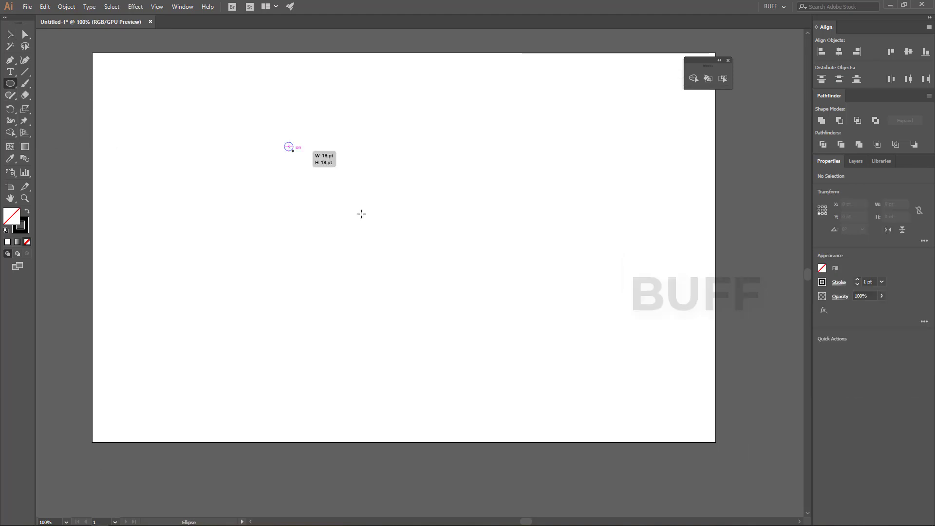
drag(293, 151, 449, 307)
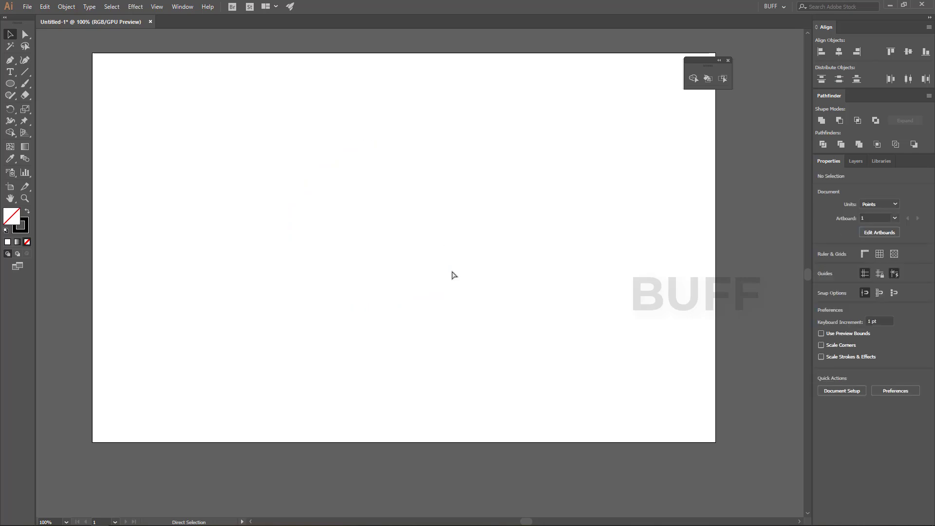
key(ctrl+shift+z)
key(ctrl+shift+z)
key(ctrl+shift+z)
key(ctrl+shift+z)
key(ctrl+shift+z)
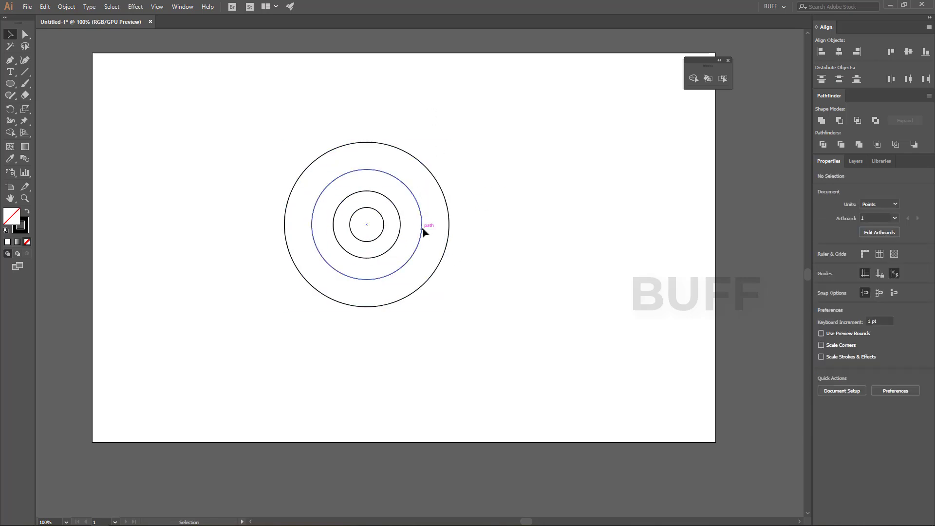
mouse_move(423, 233)
mouse_down()
mouse_move(470, 232)
mouse_move(406, 229)
mouse_move(420, 232)
mouse_up()
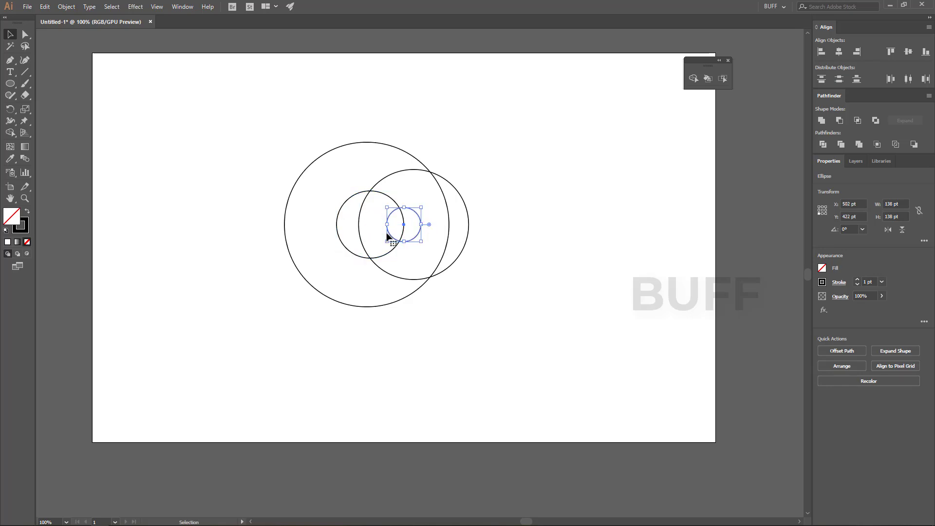
click(521, 260)
drag(499, 120, 229, 350)
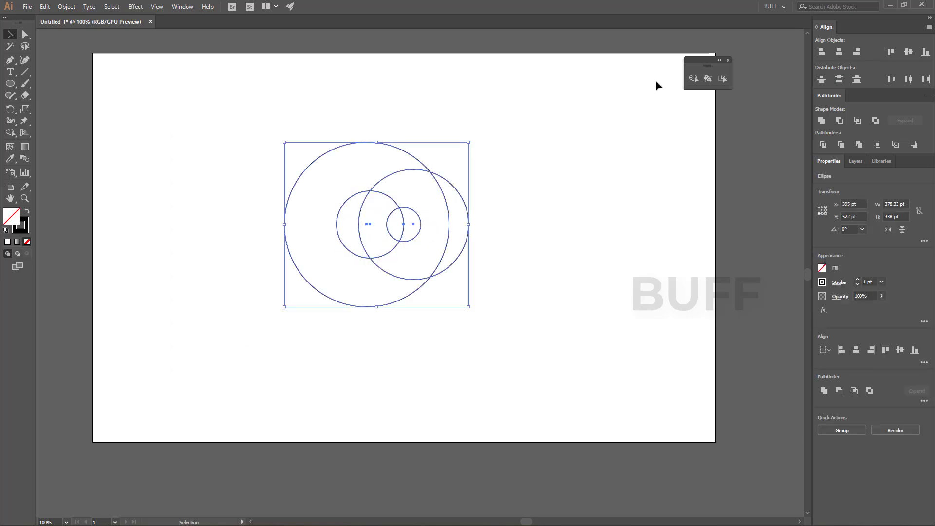
Step: Split off the right crescent and fuse the medium and small circles into one outline with Shape Builder
click(694, 78)
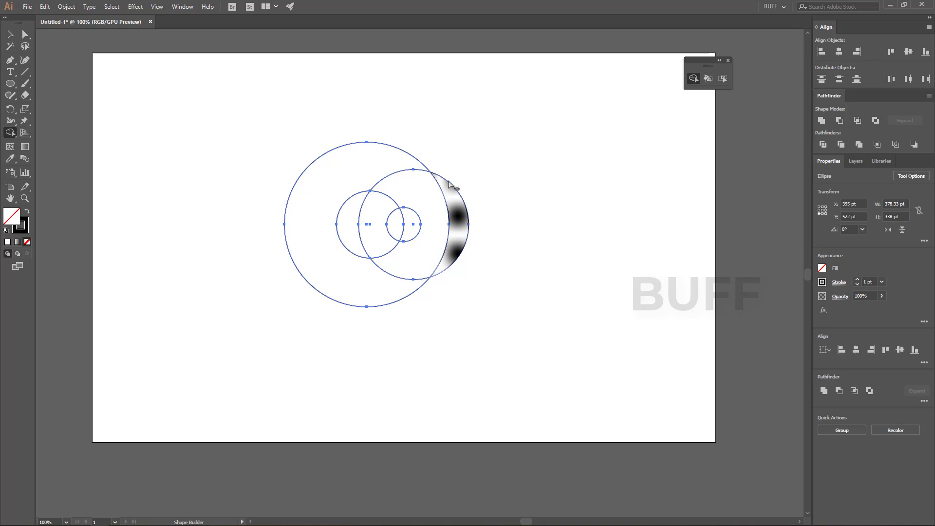
click(446, 217)
click(361, 226)
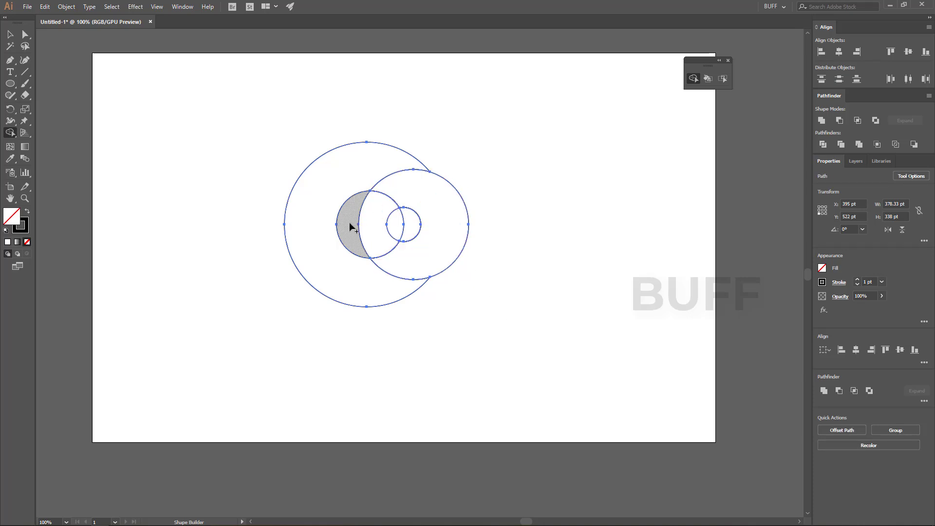
mouse_move(351, 225)
mouse_down()
mouse_move(402, 226)
mouse_move(403, 263)
mouse_up()
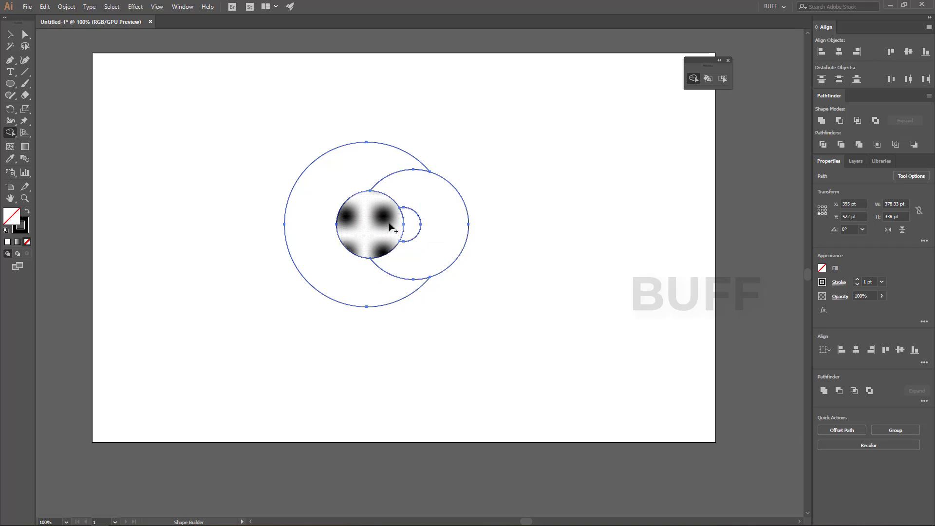
key(v)
click(561, 334)
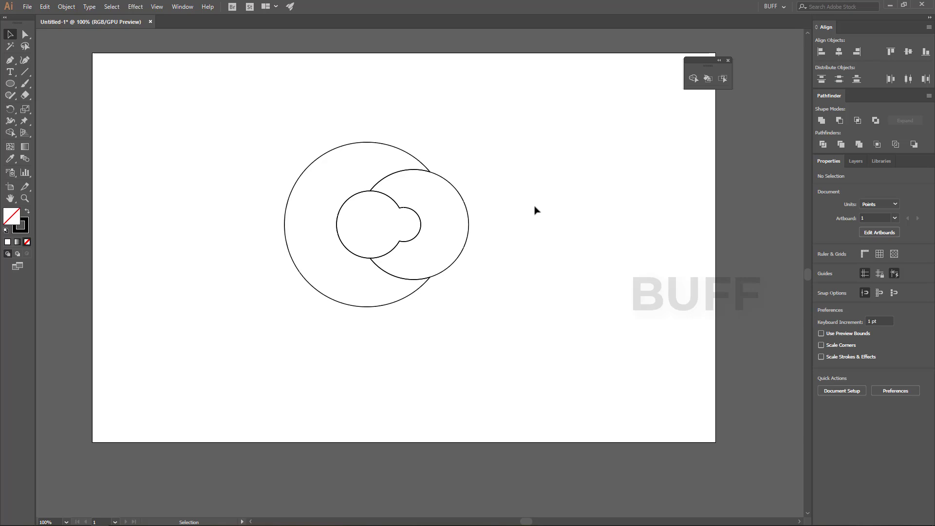
drag(537, 136, 313, 333)
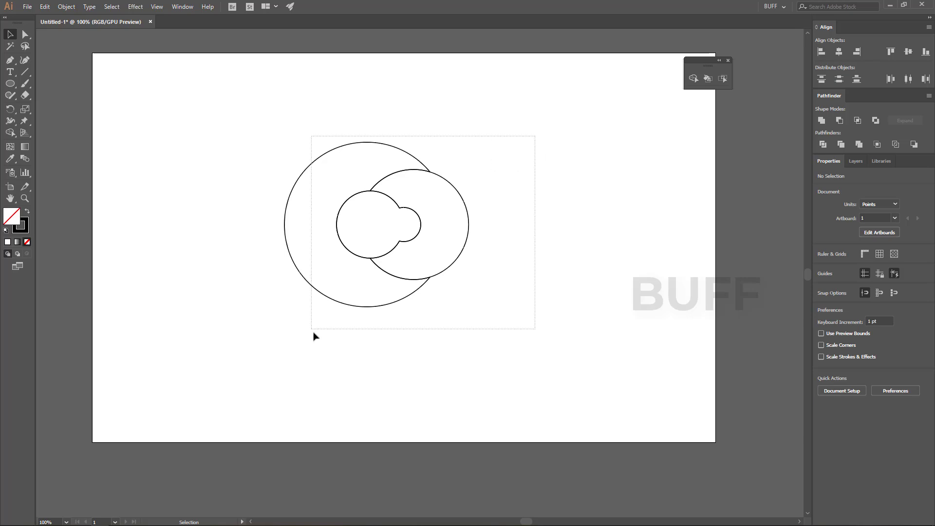
click(694, 78)
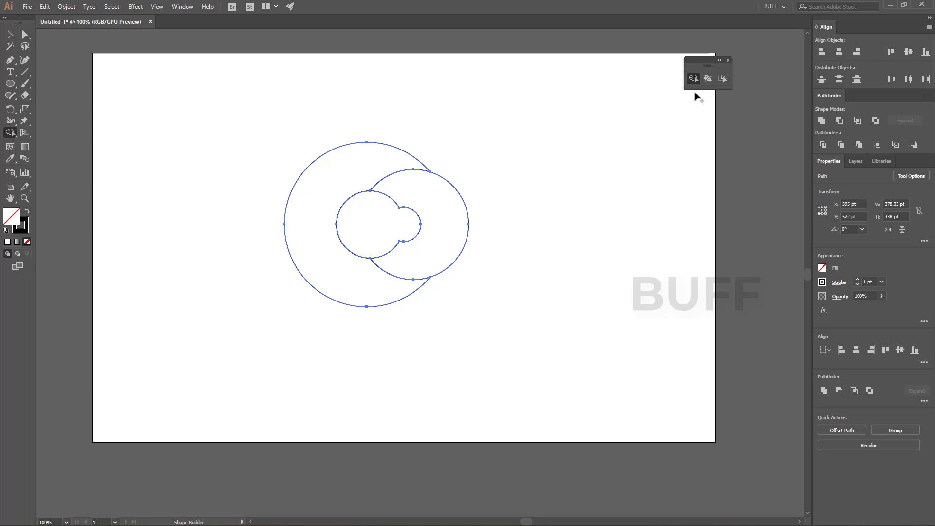
drag(696, 59, 536, 117)
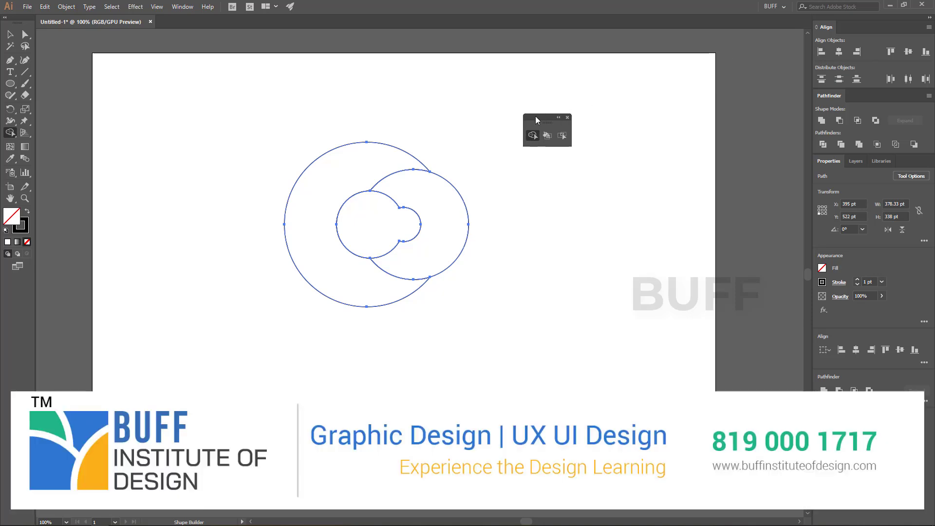